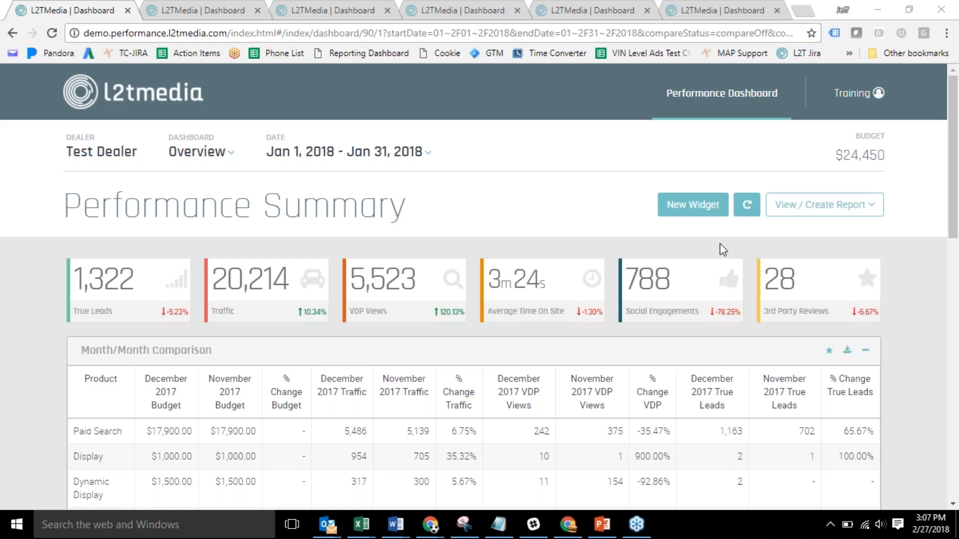
Check the date range options, then show the Traffic change as the absolute figure +1,895.
click(406, 157)
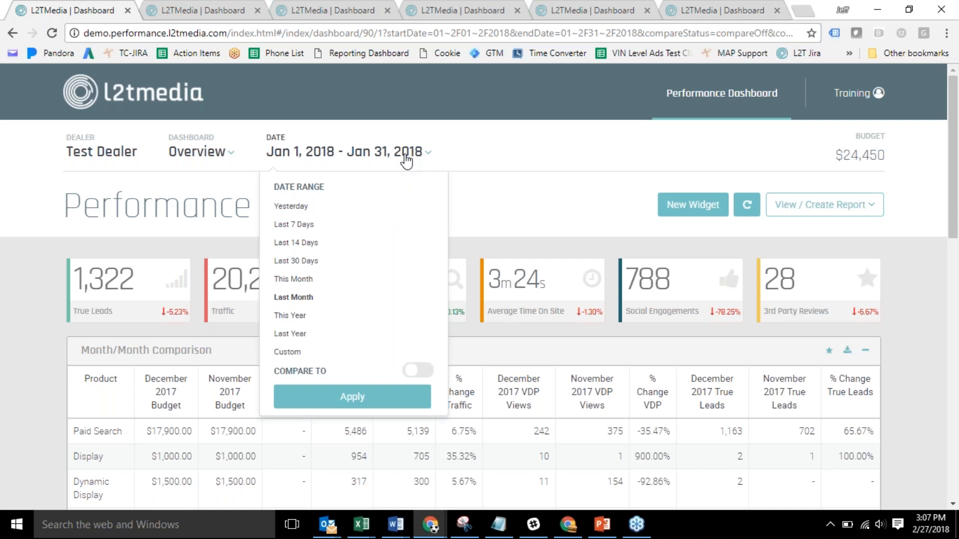
click(518, 152)
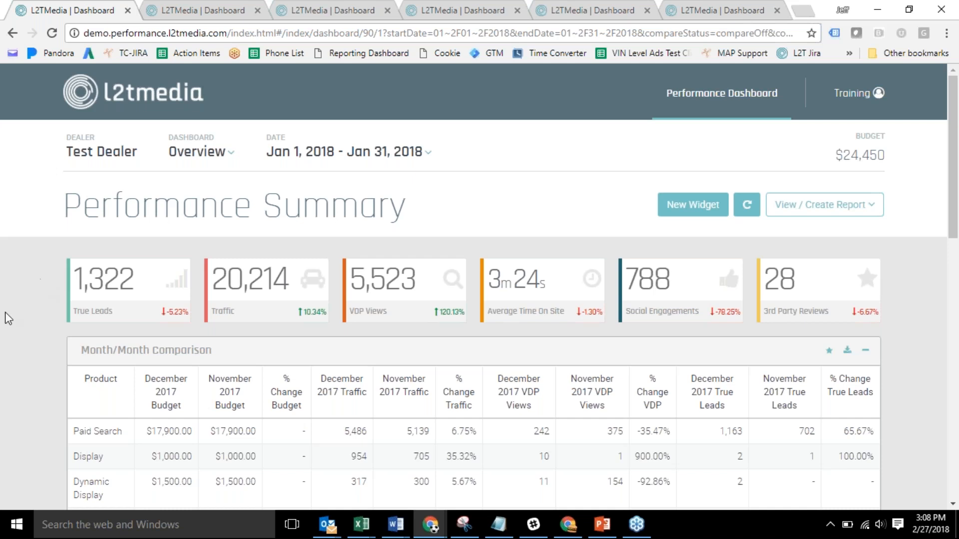
click(307, 315)
Show True Leads (−73), VDP Views (+3,014) and Social Engagements changes as absolute numbers.
click(180, 313)
click(451, 312)
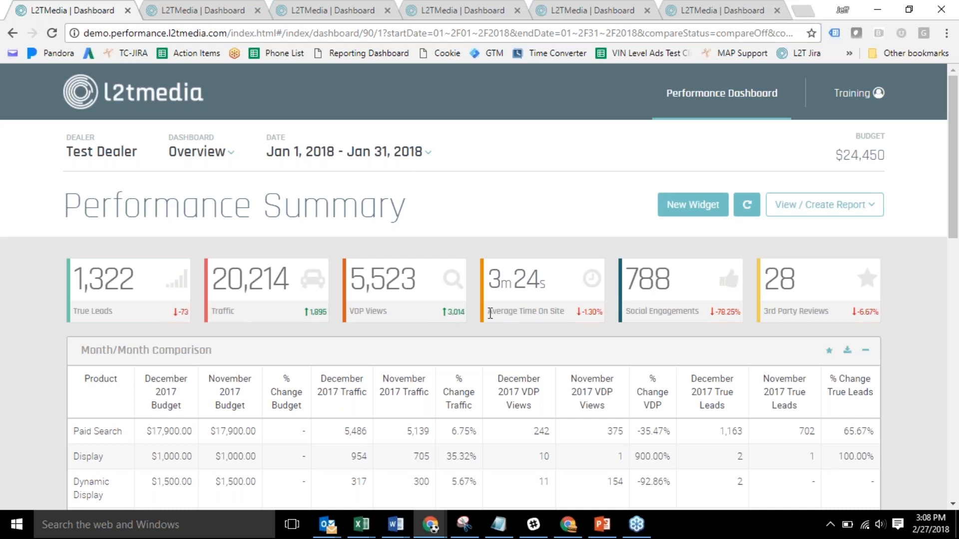
click(578, 307)
click(725, 313)
click(596, 318)
drag(953, 225, 952, 257)
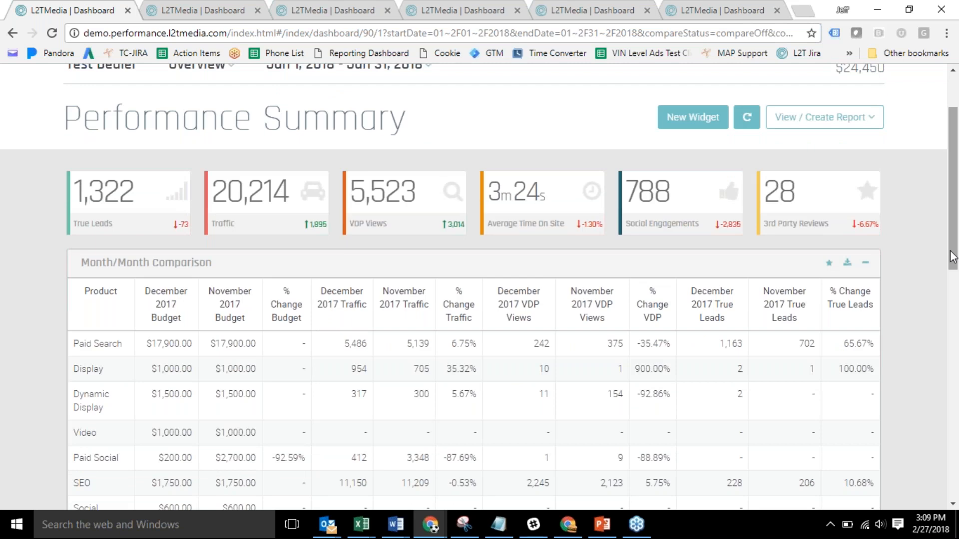
drag(952, 257, 953, 439)
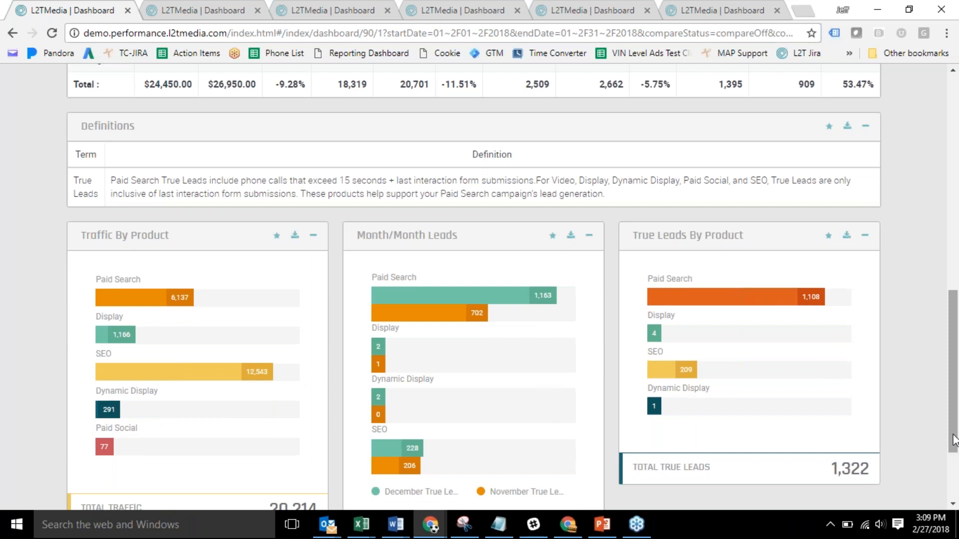
drag(953, 412, 951, 183)
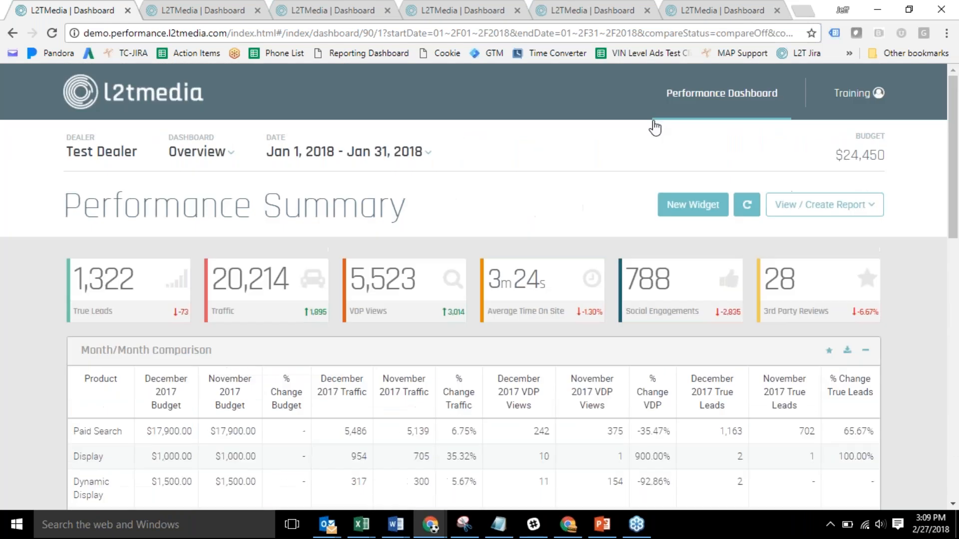
Switch to Paid Search and collapse Campaign Performance, By Device and Ad Group widgets.
click(218, 152)
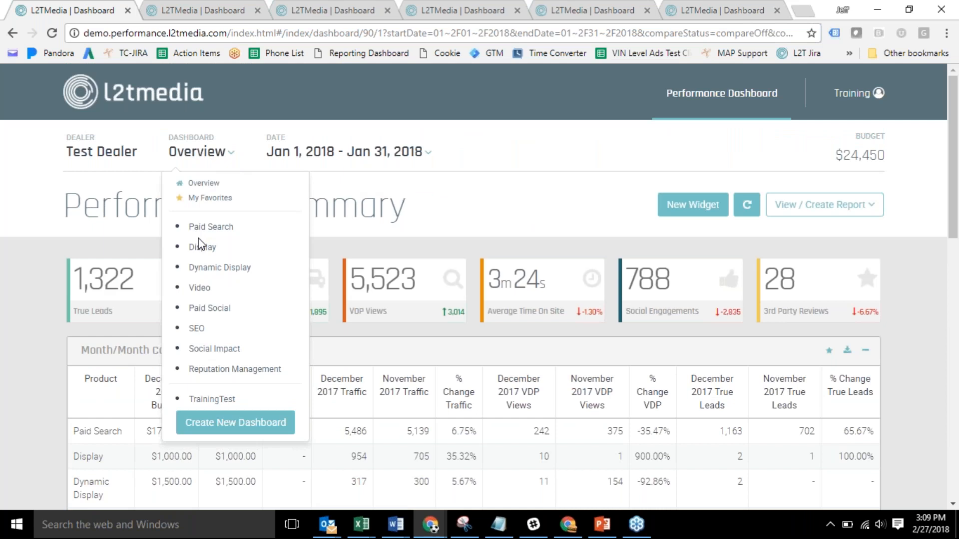
click(227, 15)
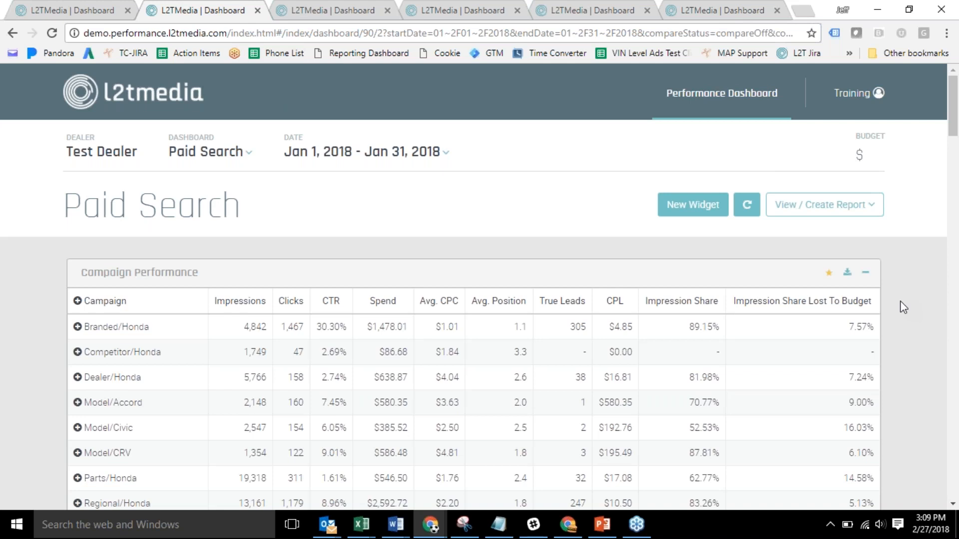
scroll(899, 300, down, 2)
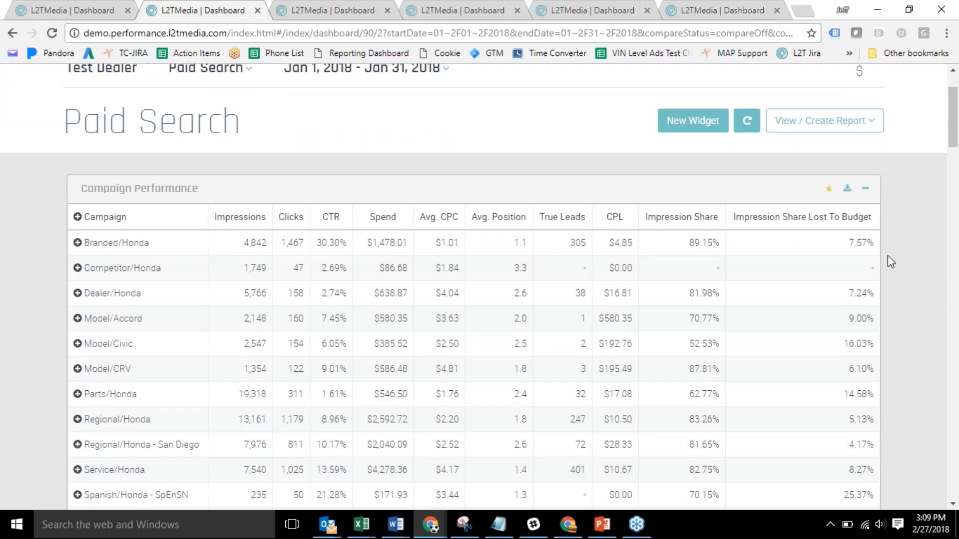
click(866, 188)
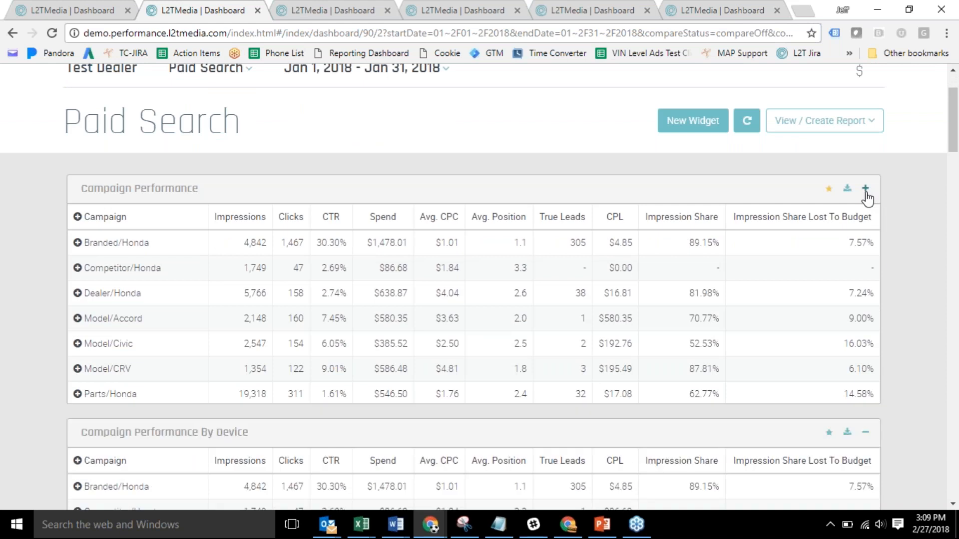
click(866, 235)
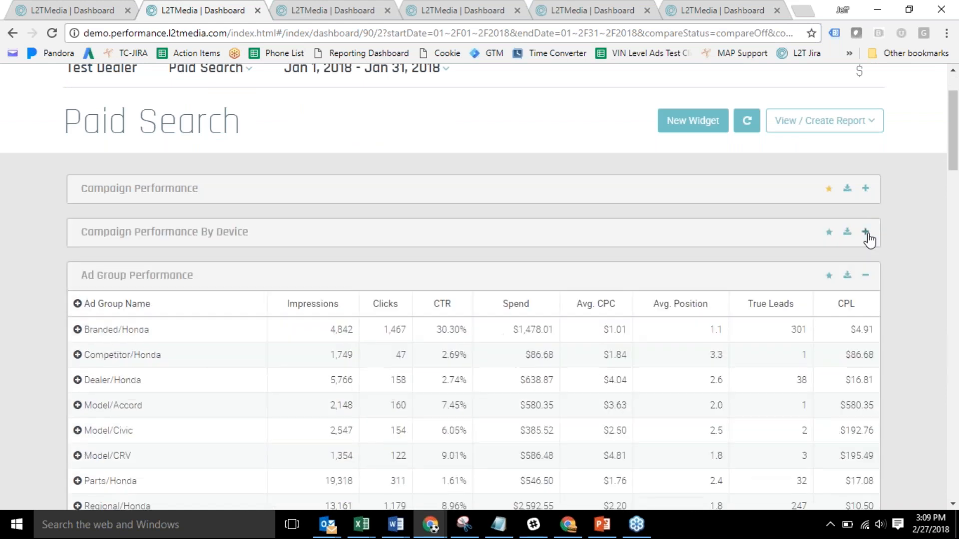
click(863, 281)
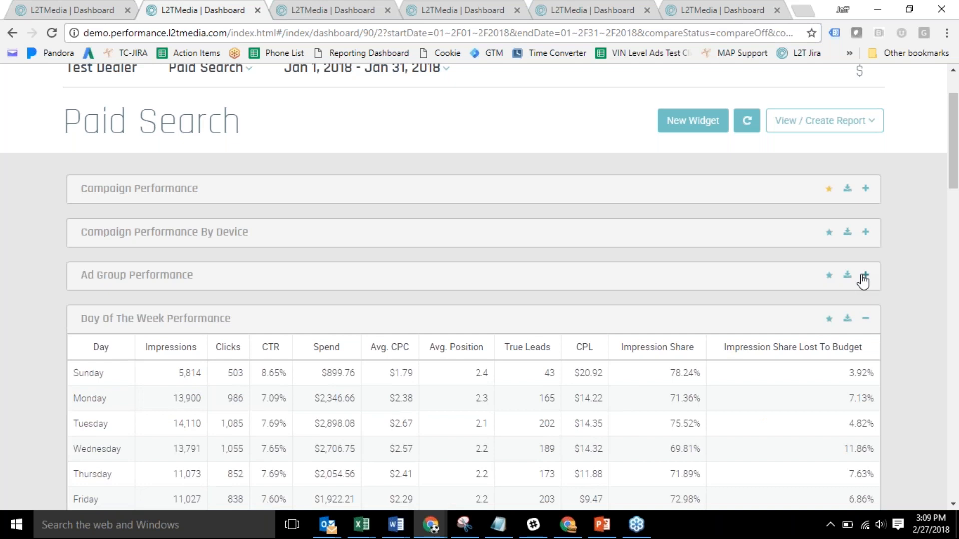
In Campaign Performance, break Branded, Competitor and Dealer Honda rows down by search engine, then collapse it.
scroll(863, 281, up, 1)
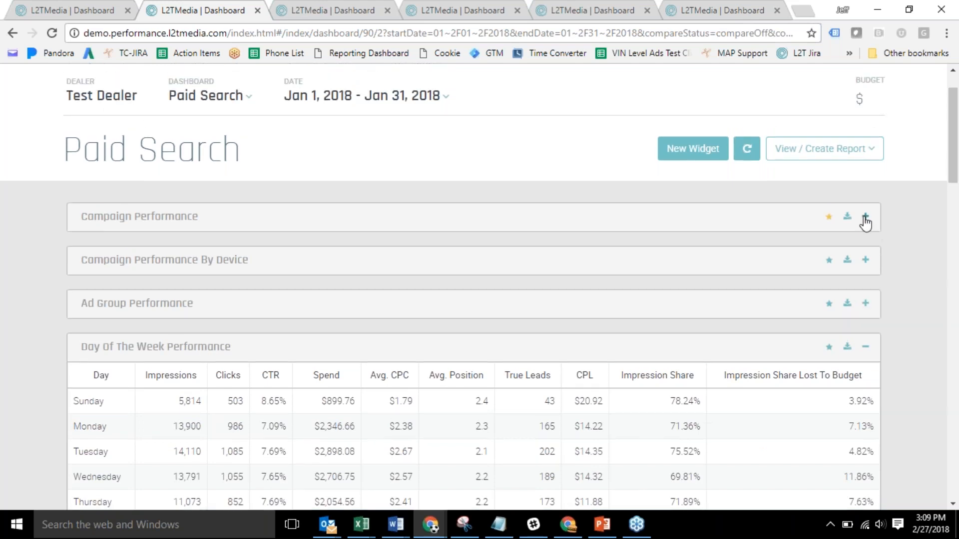
click(864, 220)
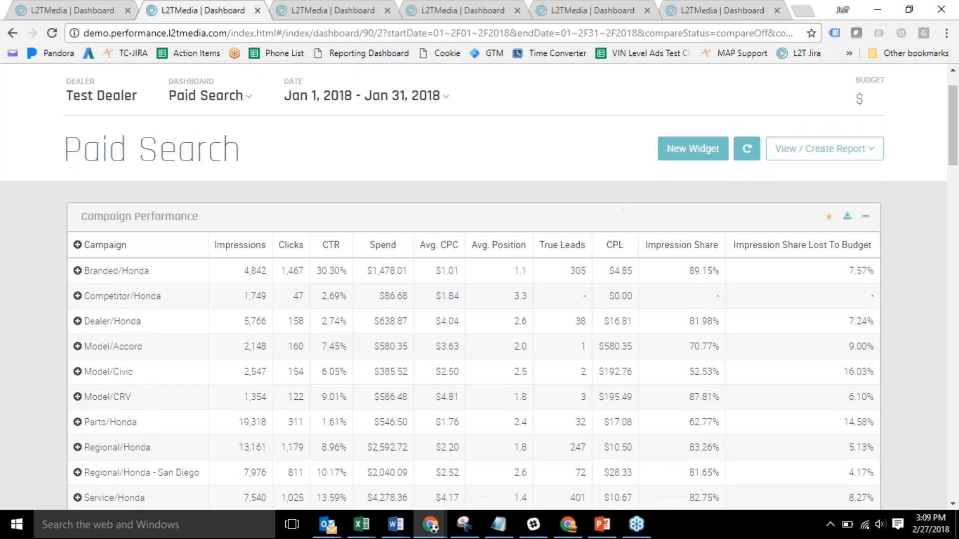
click(77, 271)
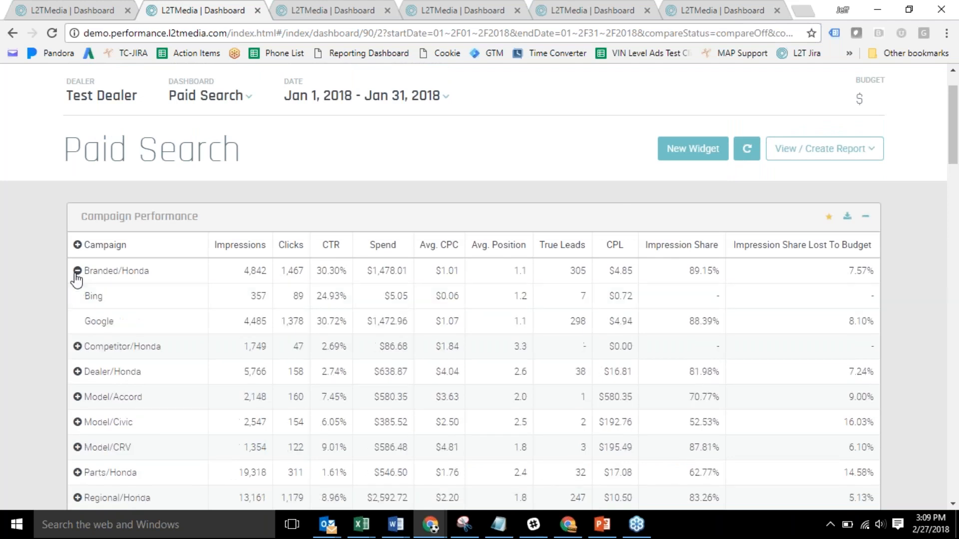
click(78, 347)
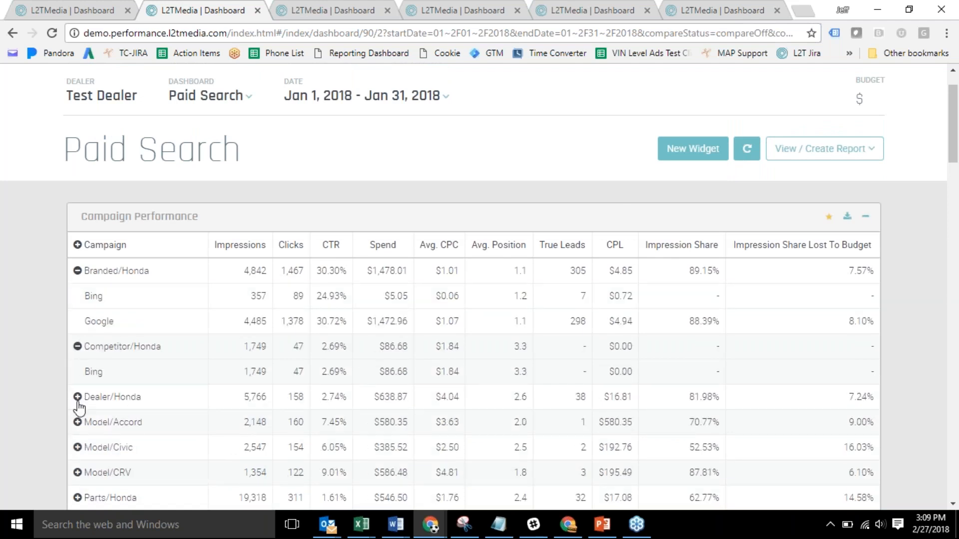
click(77, 397)
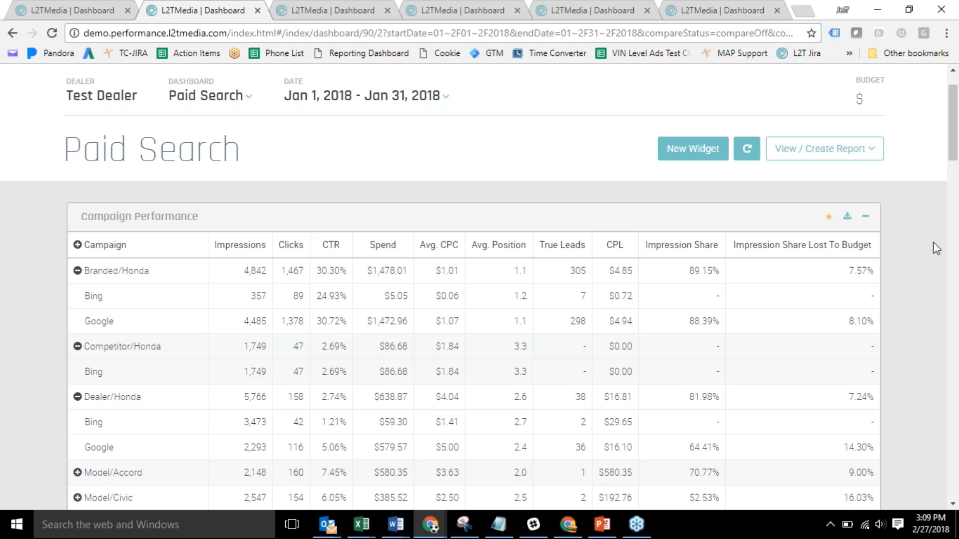
click(866, 216)
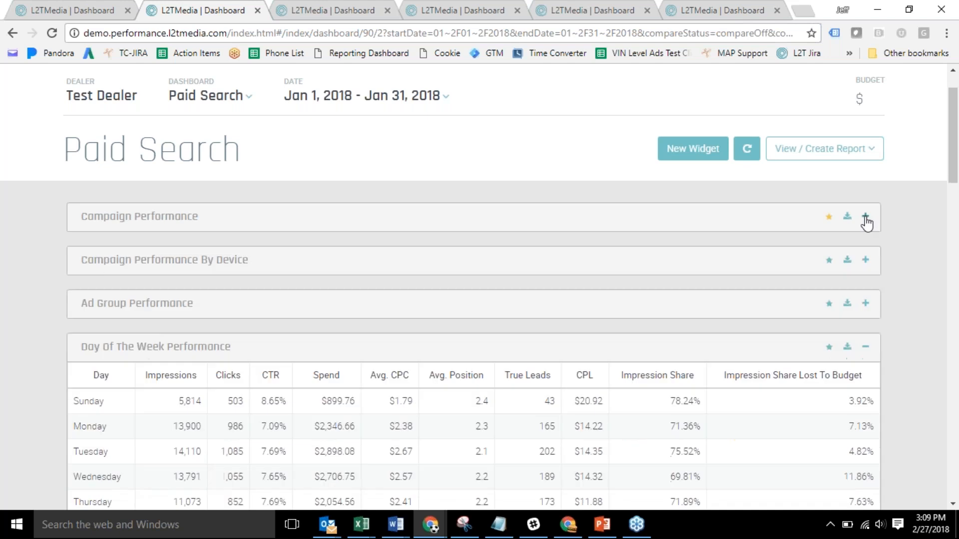
In Campaign Performance By Device, break Branded/Honda and Model/Accord down by device, then collapse it.
click(865, 260)
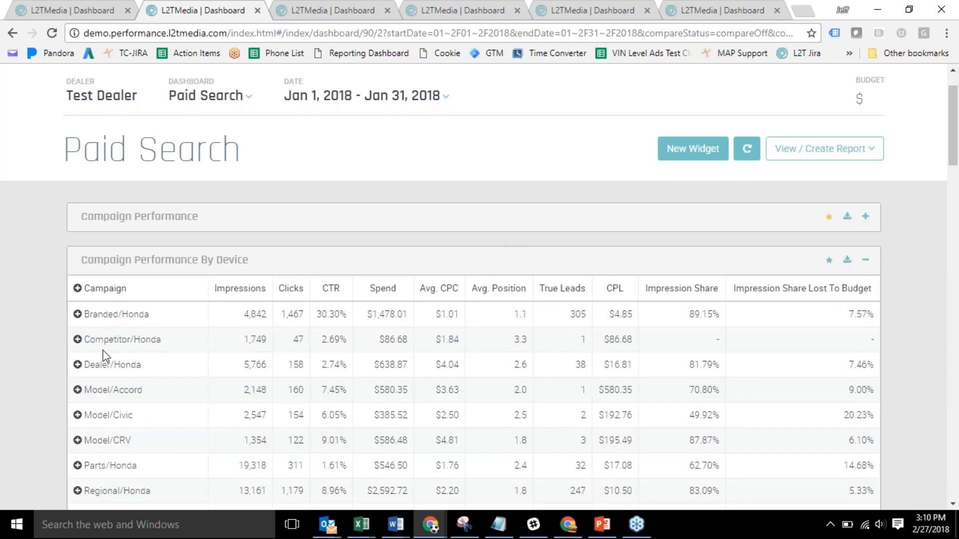
click(78, 315)
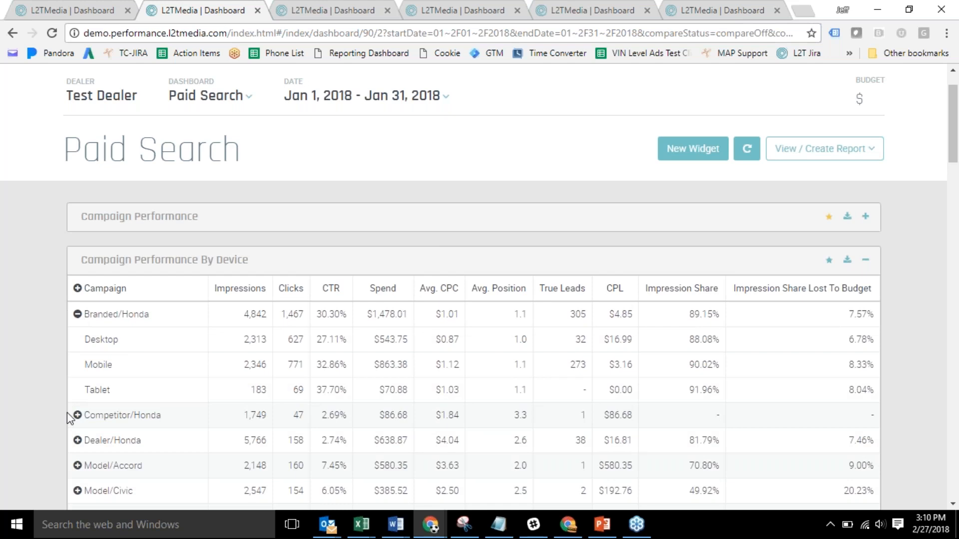
click(77, 466)
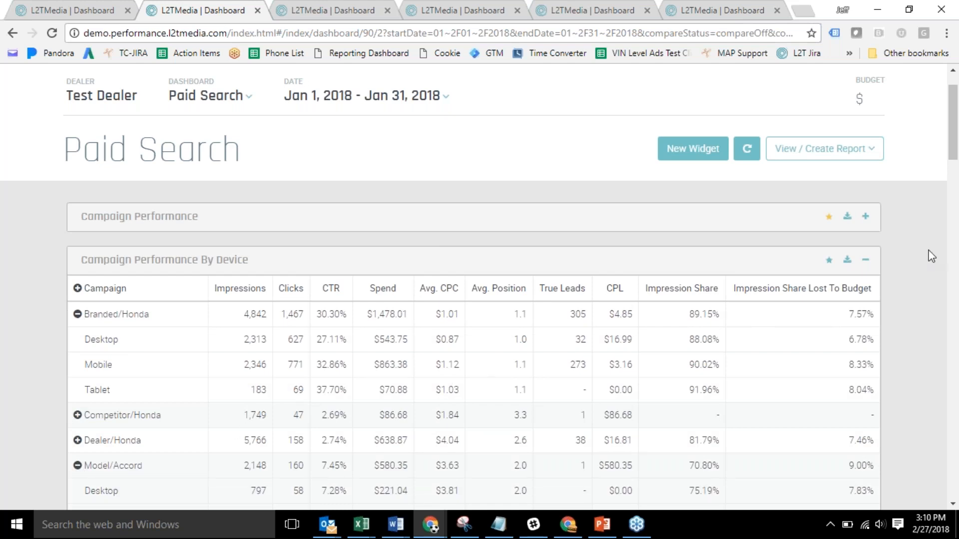
click(868, 263)
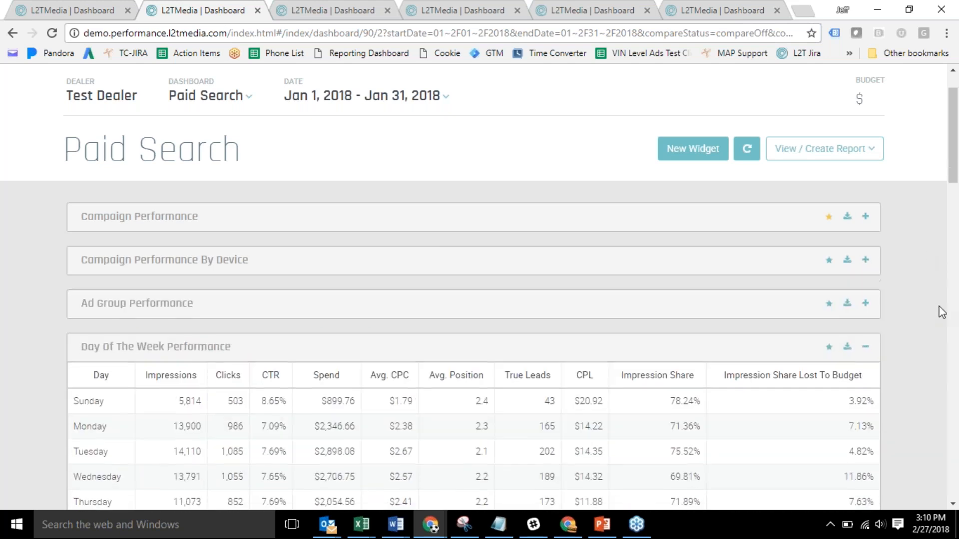
scroll(928, 322, down, 4)
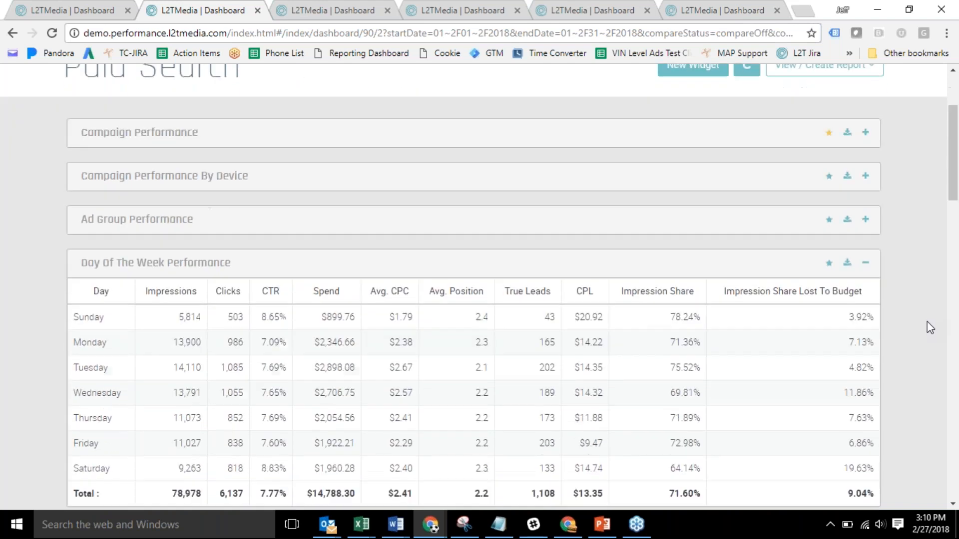
Scroll down to the Google Vs. Bing Clicks widget (6,137 clicks) and star it as a favorite.
scroll(926, 322, down, 12)
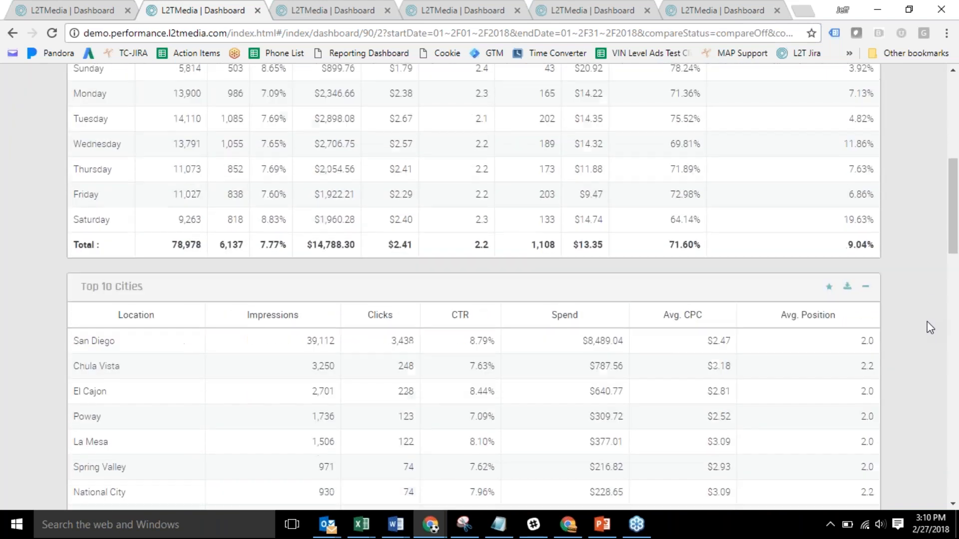
scroll(927, 321, down, 1)
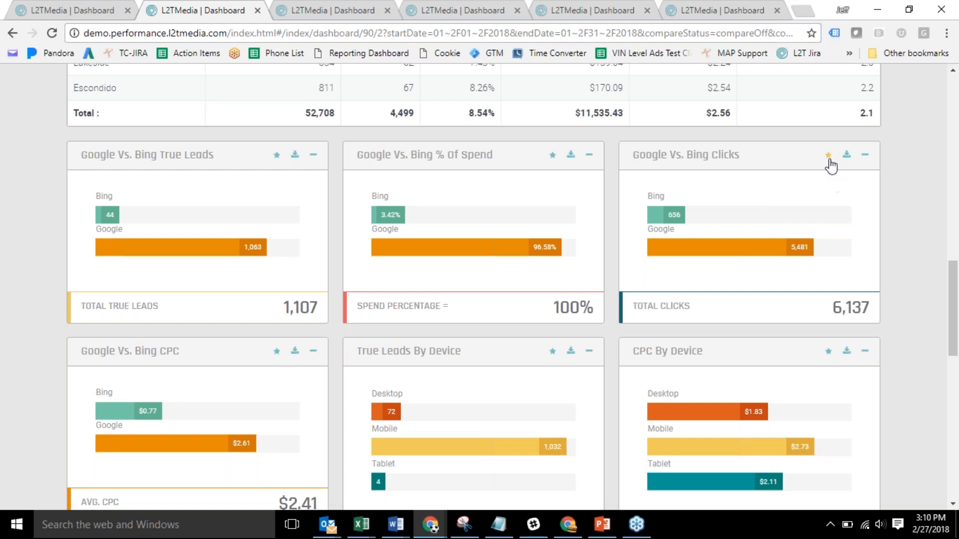
drag(954, 296, 954, 97)
Reload Favorites to confirm Campaign Performance and Google Vs. Bing Clicks, then return to Paid Search.
click(206, 151)
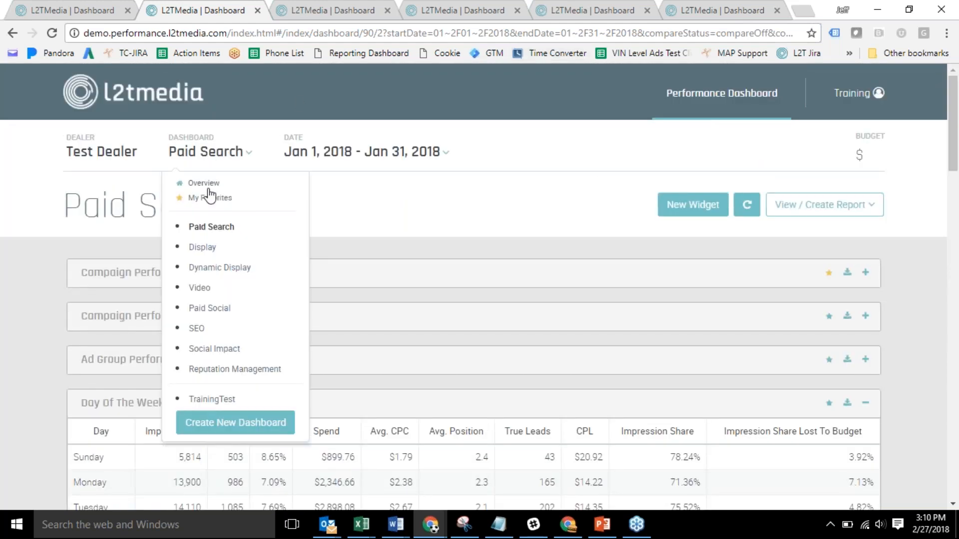
click(318, 17)
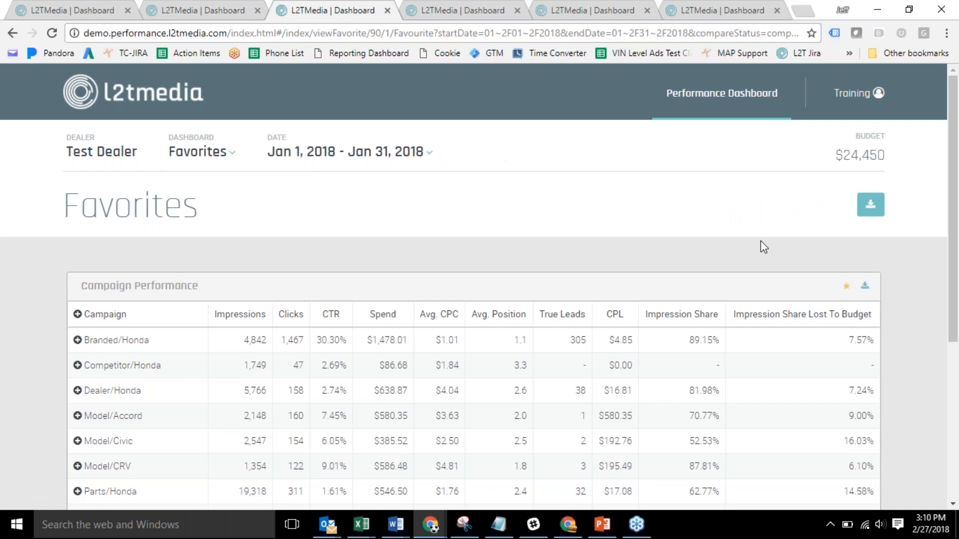
click(51, 33)
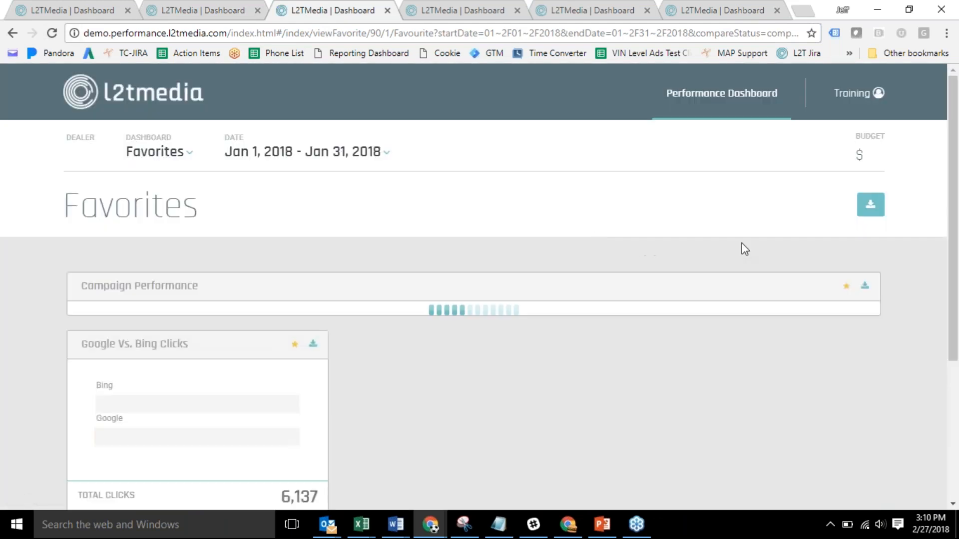
drag(954, 258, 939, 479)
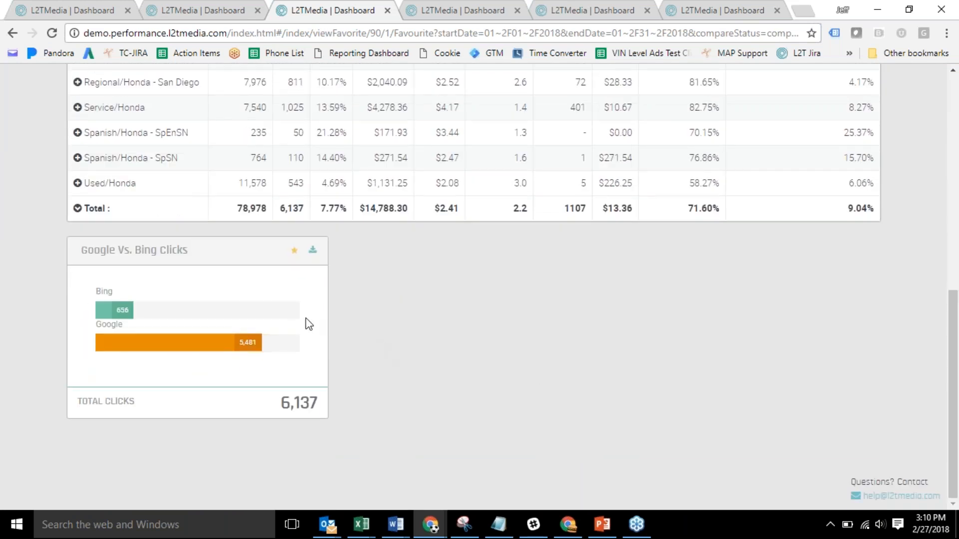
drag(951, 356, 937, 168)
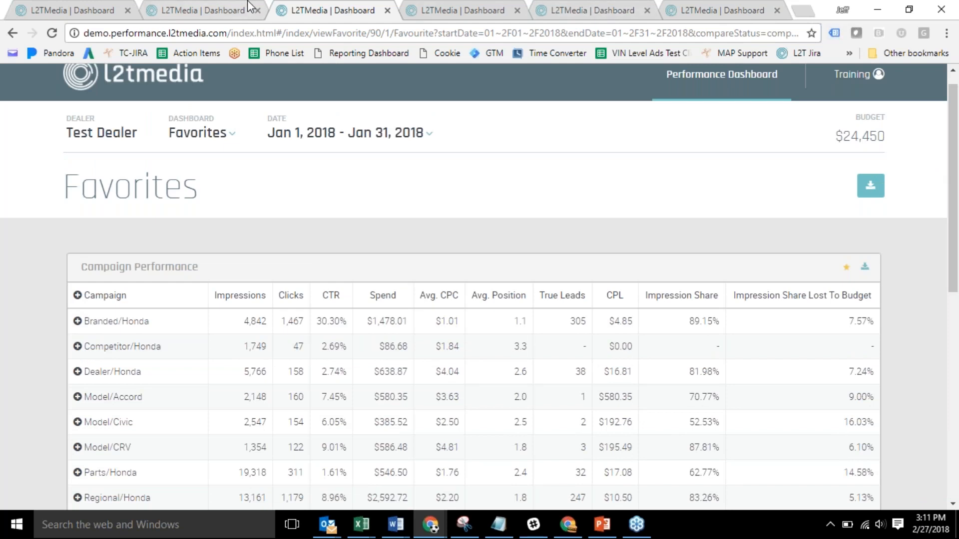
click(229, 4)
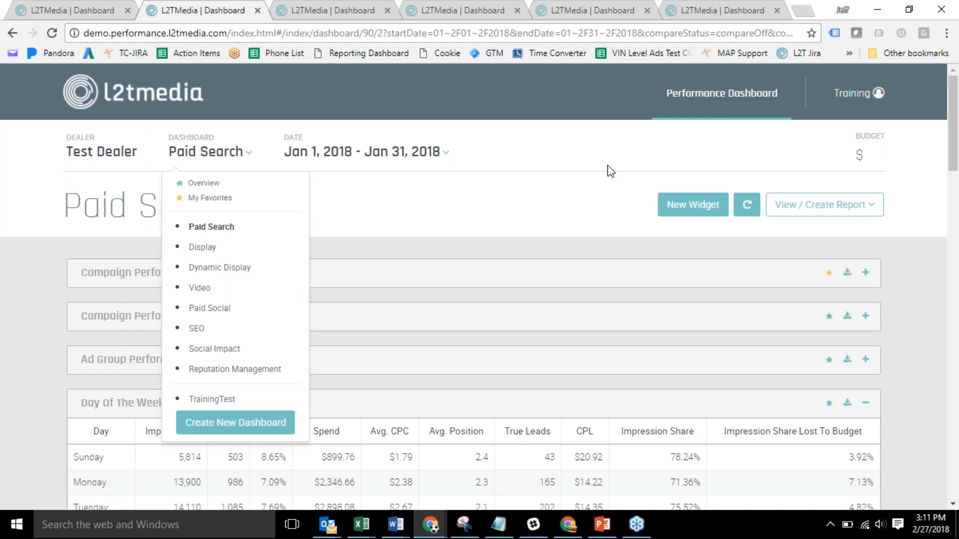
Start a new widget with Paid Search as its product.
click(691, 214)
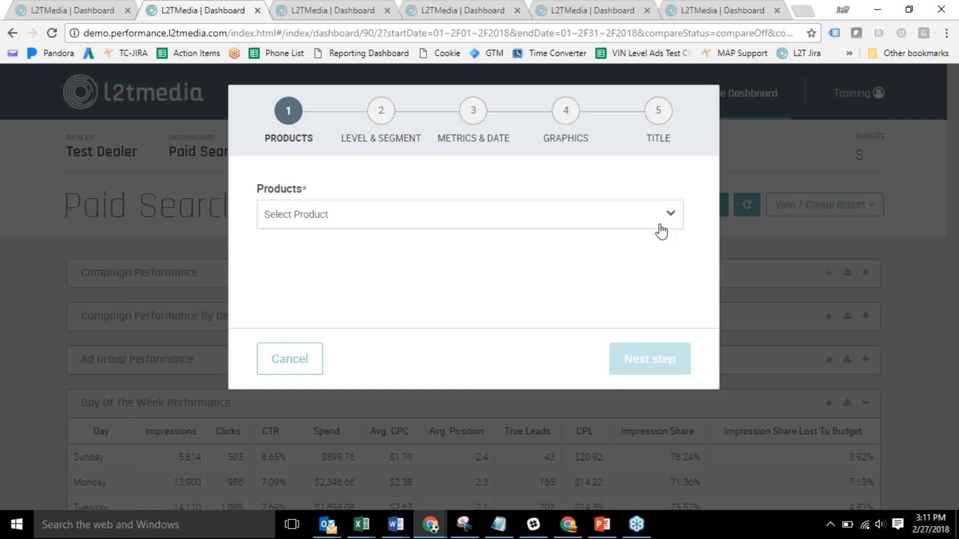
click(660, 225)
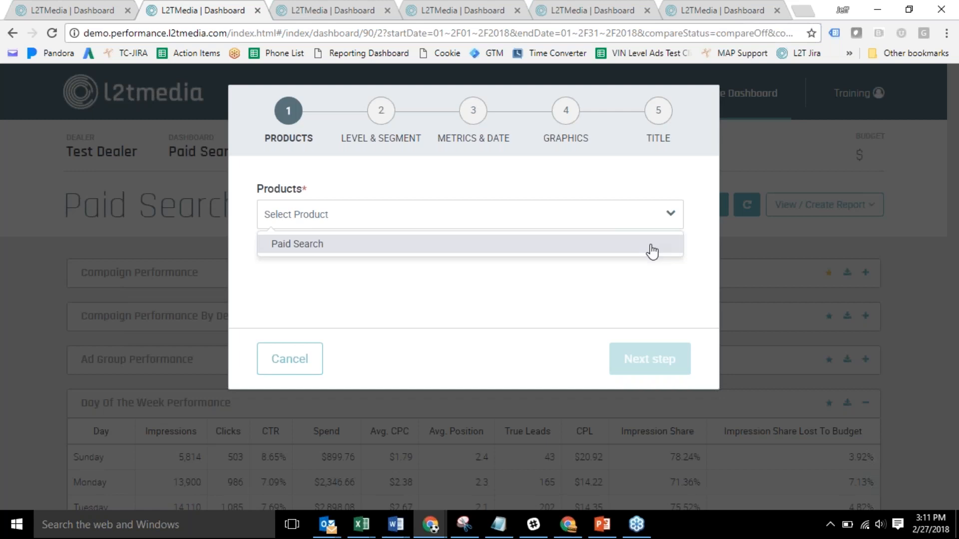
click(651, 246)
click(648, 360)
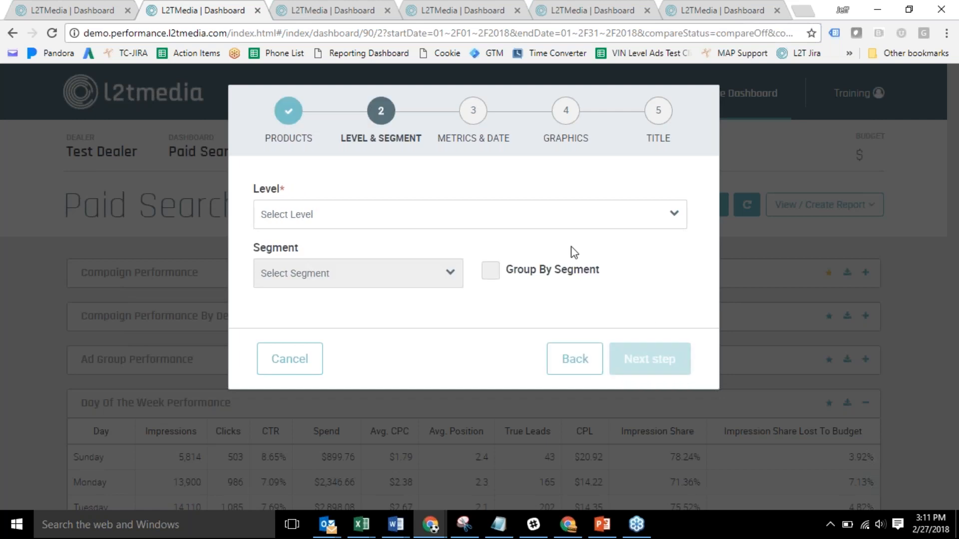
Set the new widget's level to Account and its segment to Device.
click(571, 229)
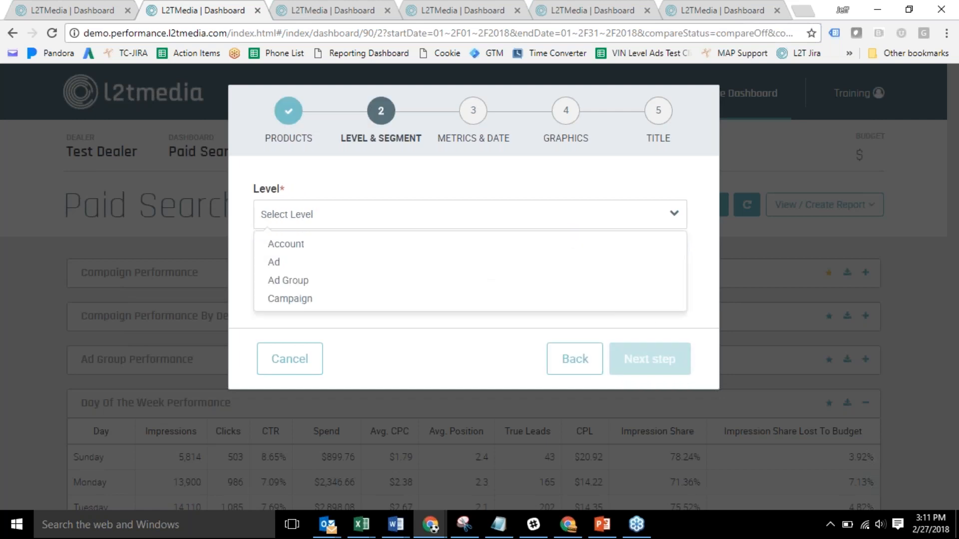
click(565, 246)
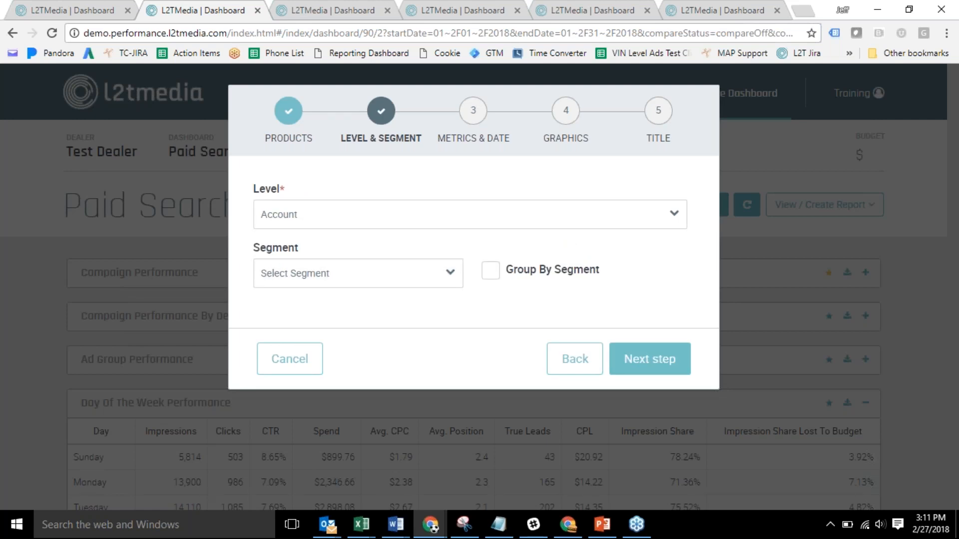
click(319, 275)
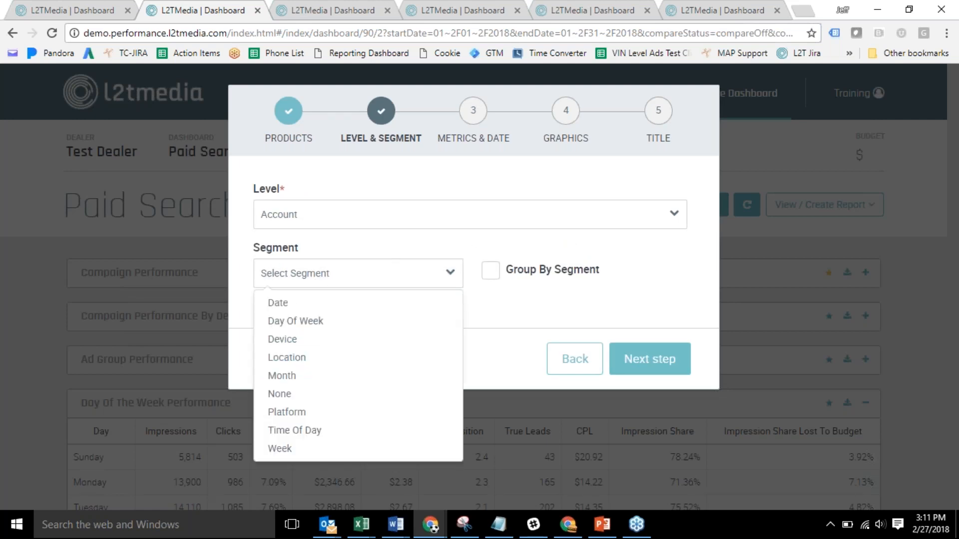
click(298, 346)
click(639, 367)
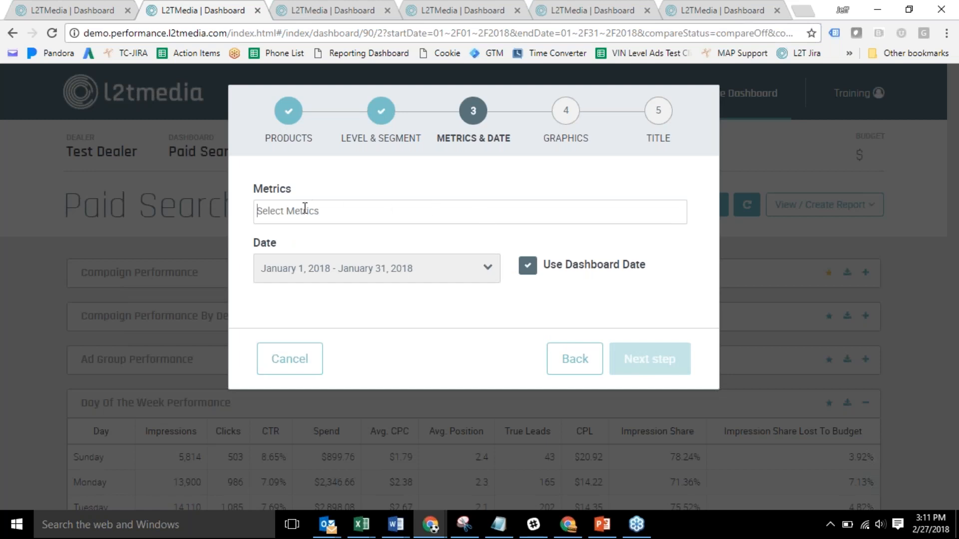
Add Calls and Forms as metrics, keeping the dashboard's Jan 1–31, 2018 dates.
click(289, 212)
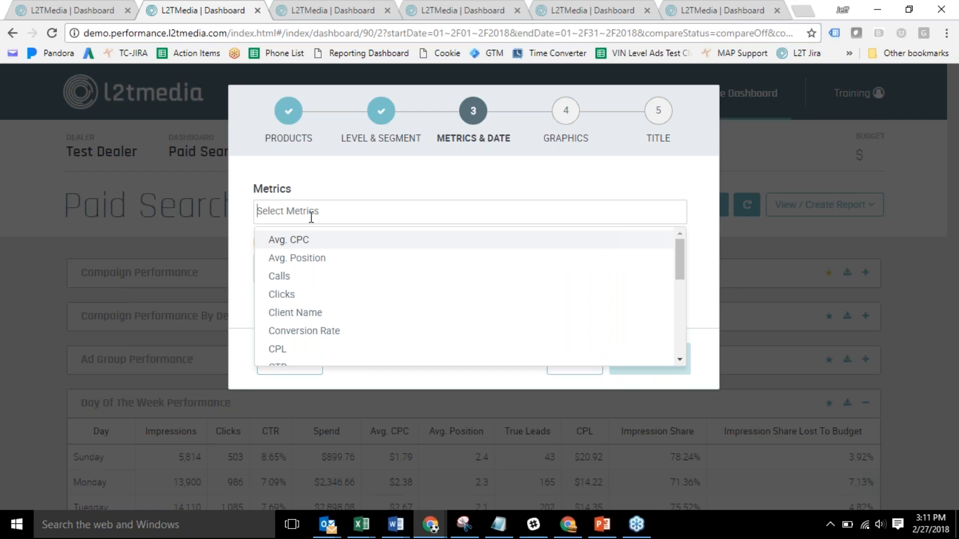
text(call)
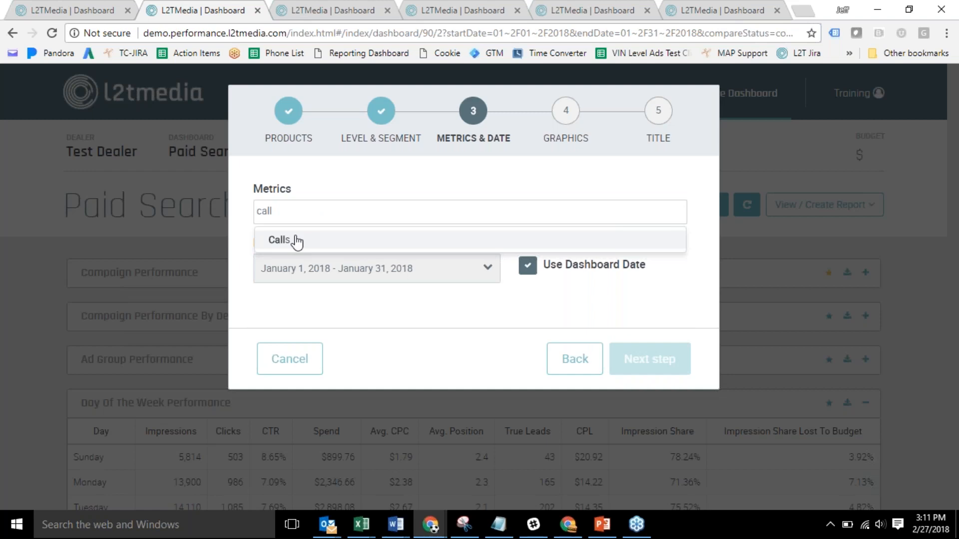
click(297, 241)
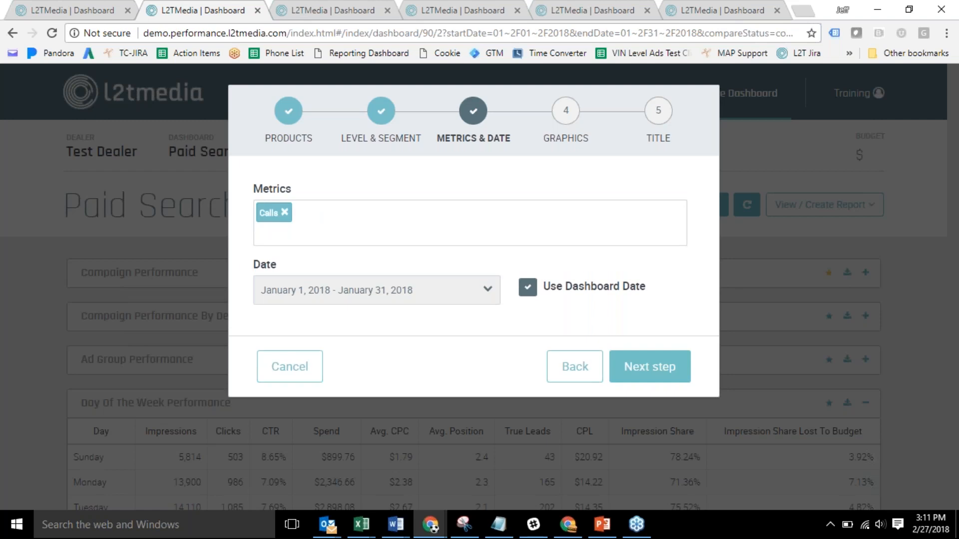
click(274, 233)
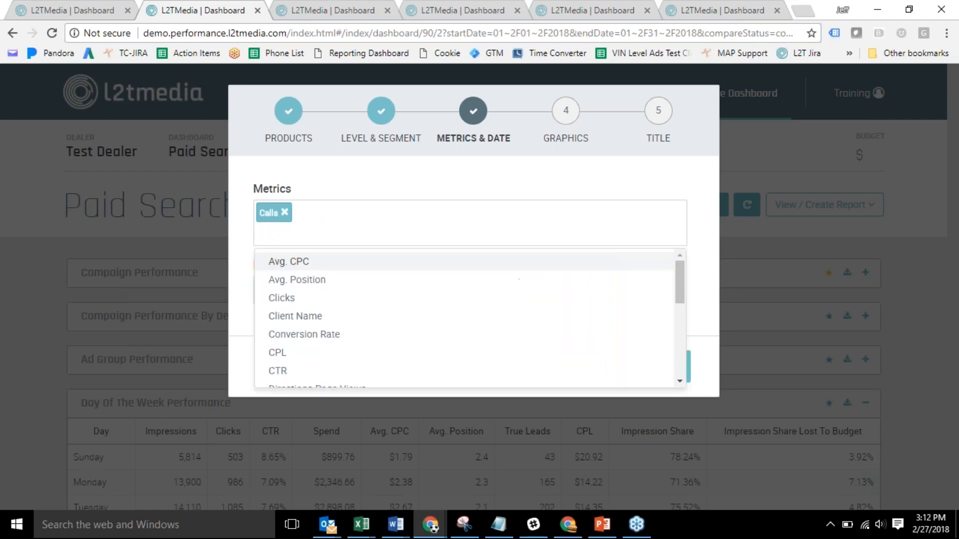
text(form)
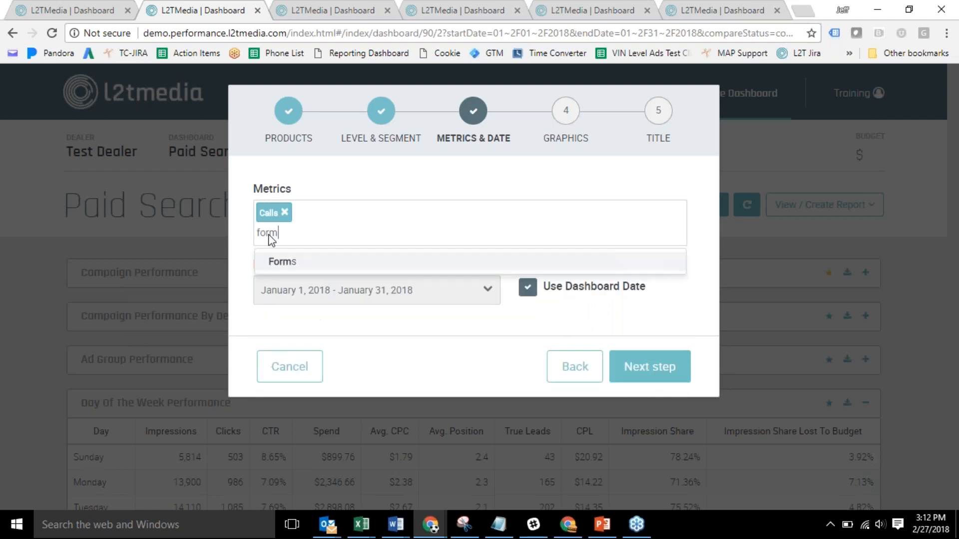
click(290, 264)
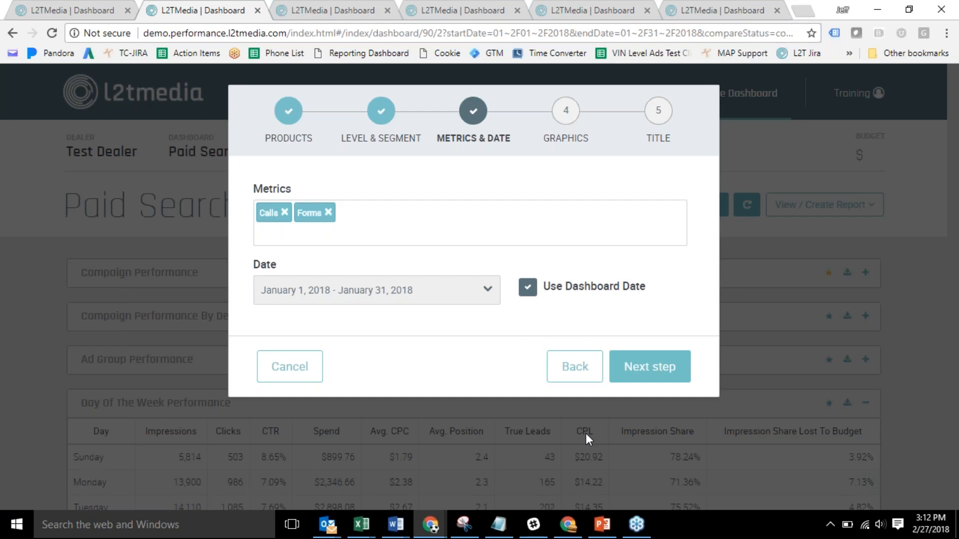
click(527, 289)
click(488, 299)
click(522, 291)
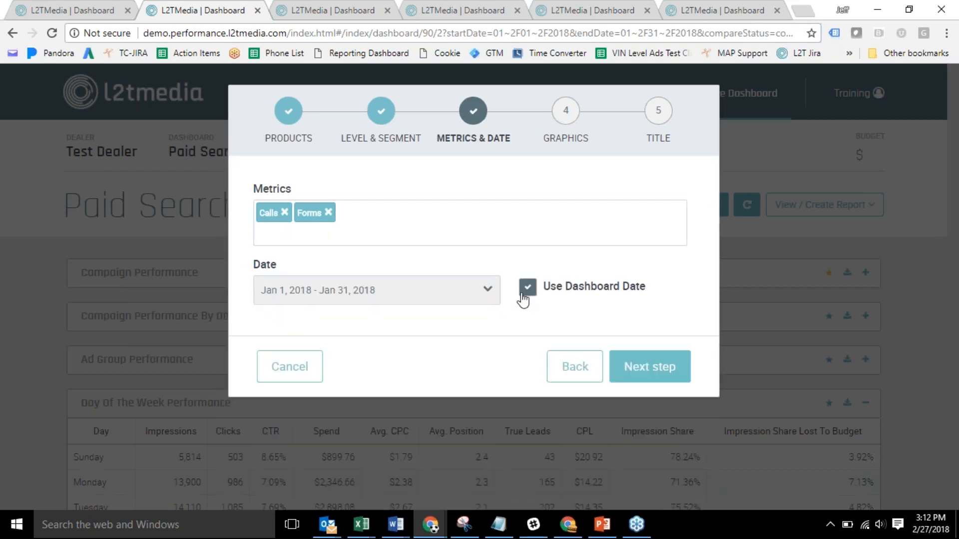
click(630, 365)
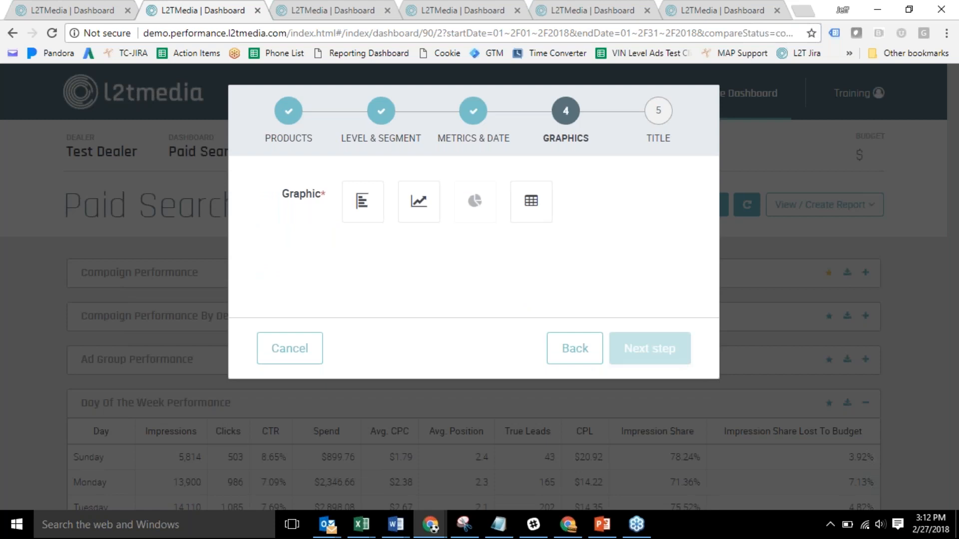
Make it a horizontal bar chart, prefix the Account By Device title with the owner's first name, and create it.
click(361, 202)
click(638, 355)
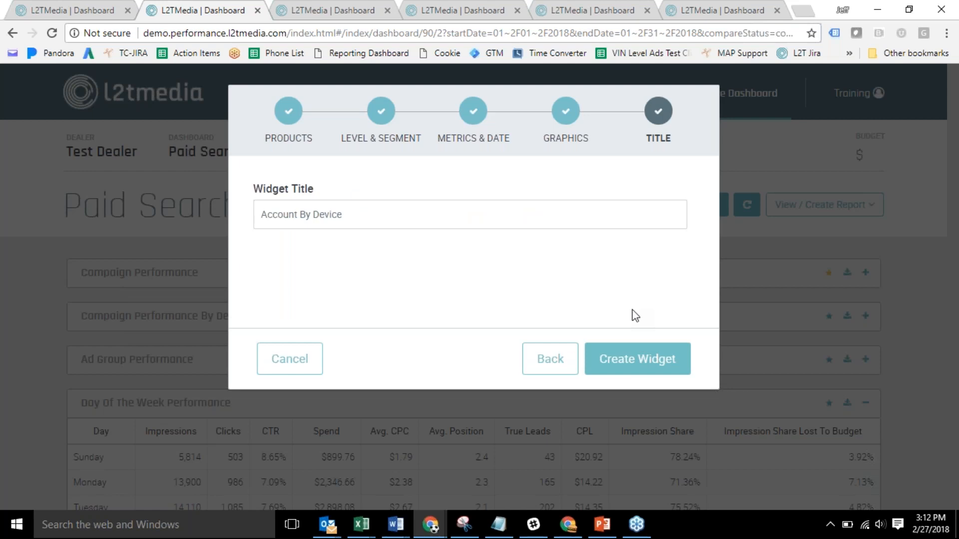
click(261, 215)
text(Jeff)
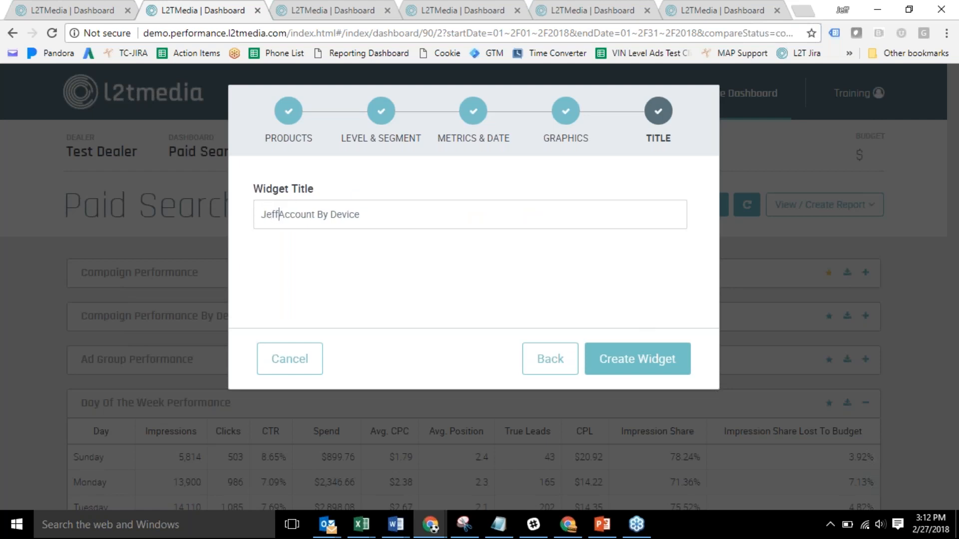
text('s)
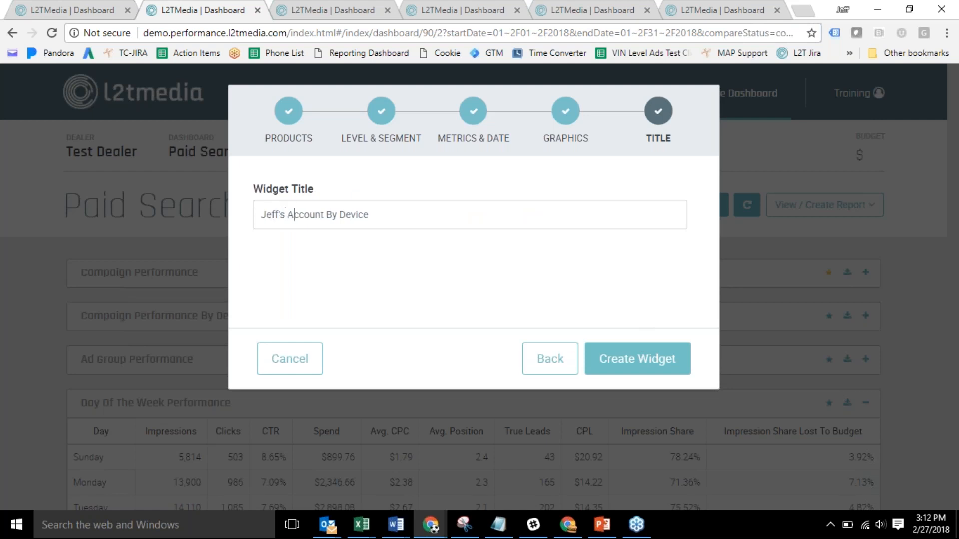
click(631, 377)
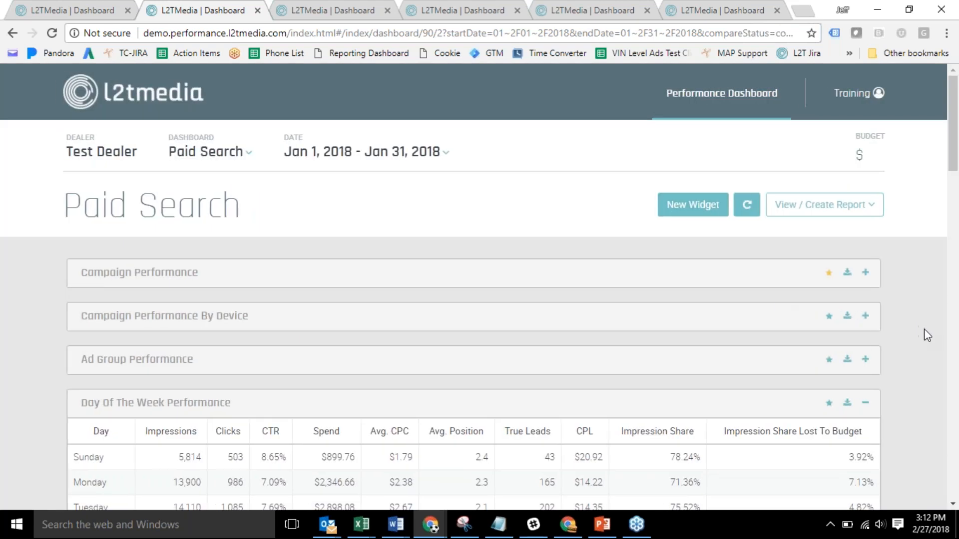
scroll(924, 330, down, 15)
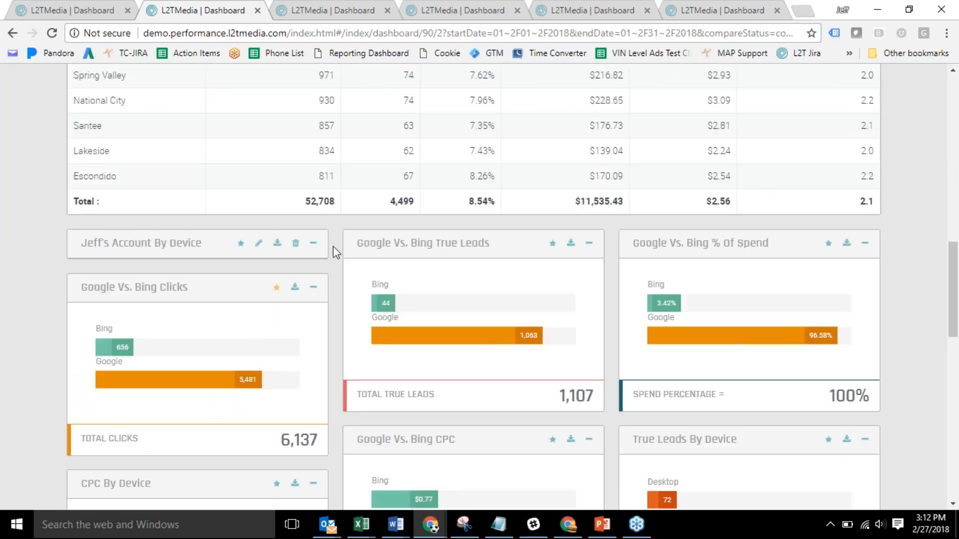
Re-save the Account By Device widget so it charts Calls and Forms per device (Mobile: 1,004 calls, 28 forms).
click(367, 14)
click(237, 15)
click(258, 246)
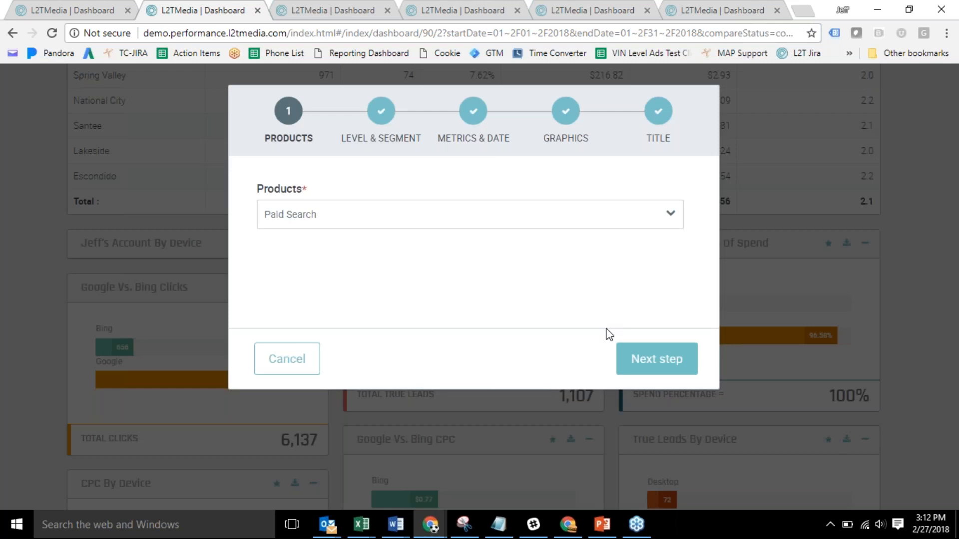
click(471, 139)
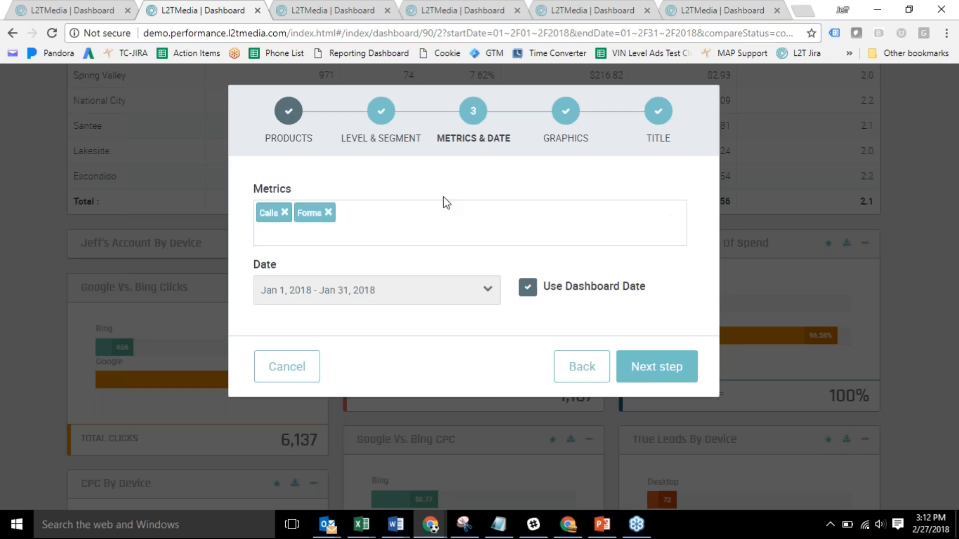
click(381, 107)
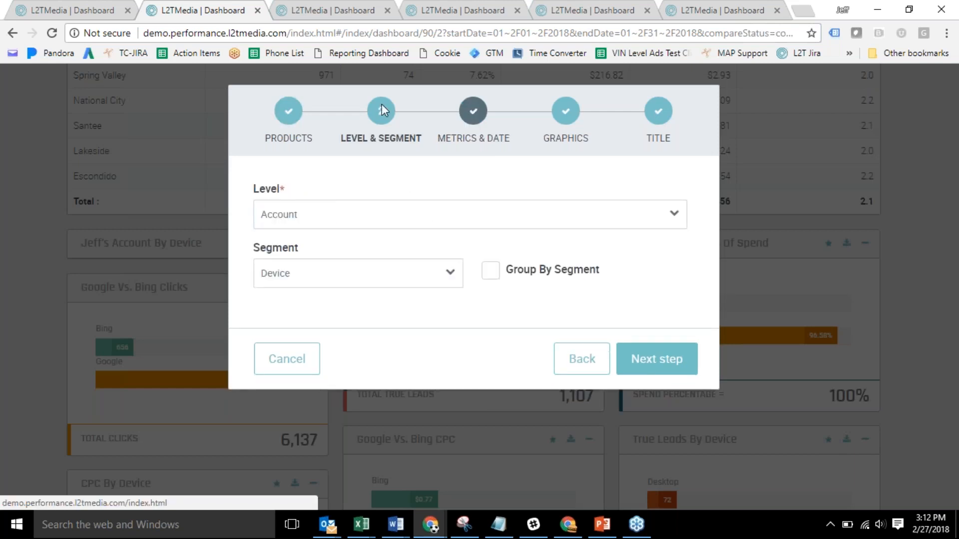
click(563, 121)
click(671, 133)
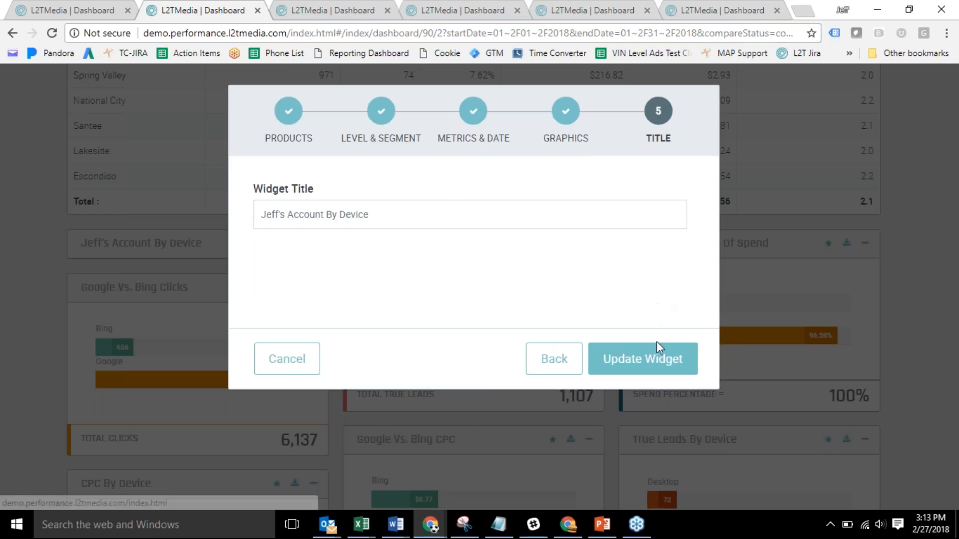
click(657, 360)
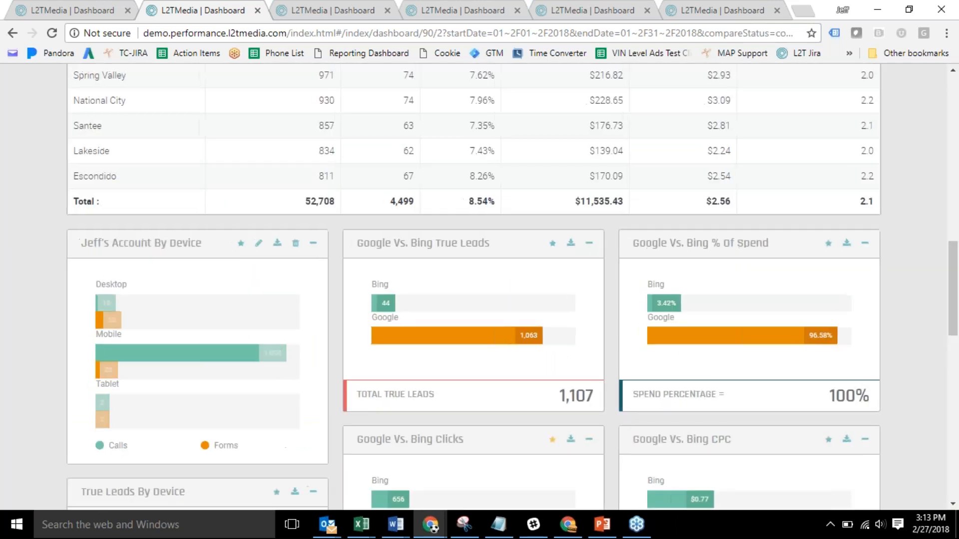
scroll(954, 279, down, 2)
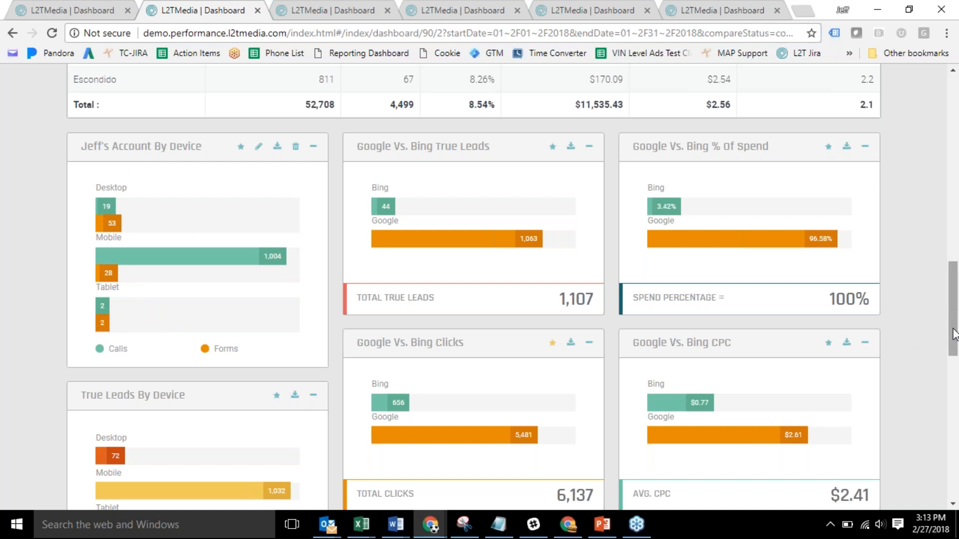
drag(953, 333, 951, 122)
Switch to the January 2018 SEO dashboard showing 12,543 organic visits and 209 true leads.
click(250, 142)
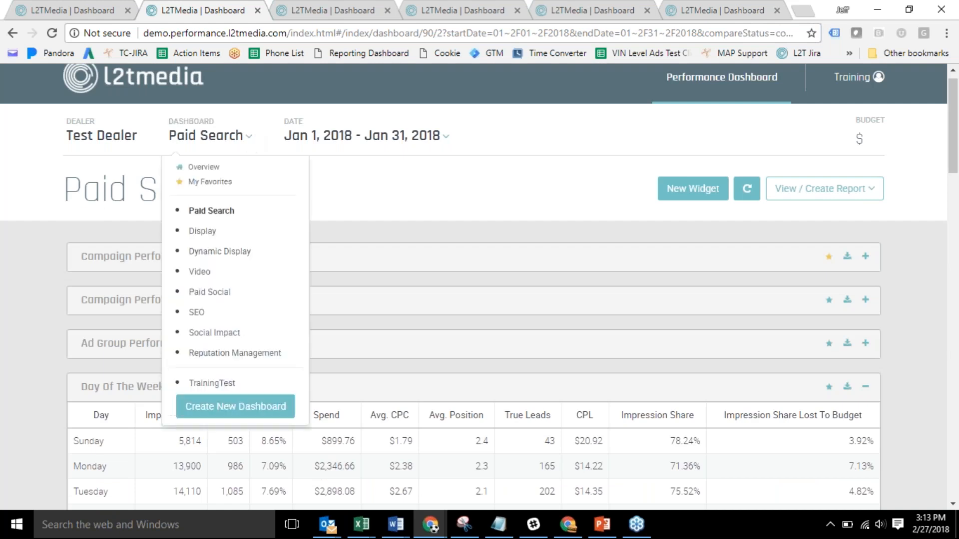
click(432, 8)
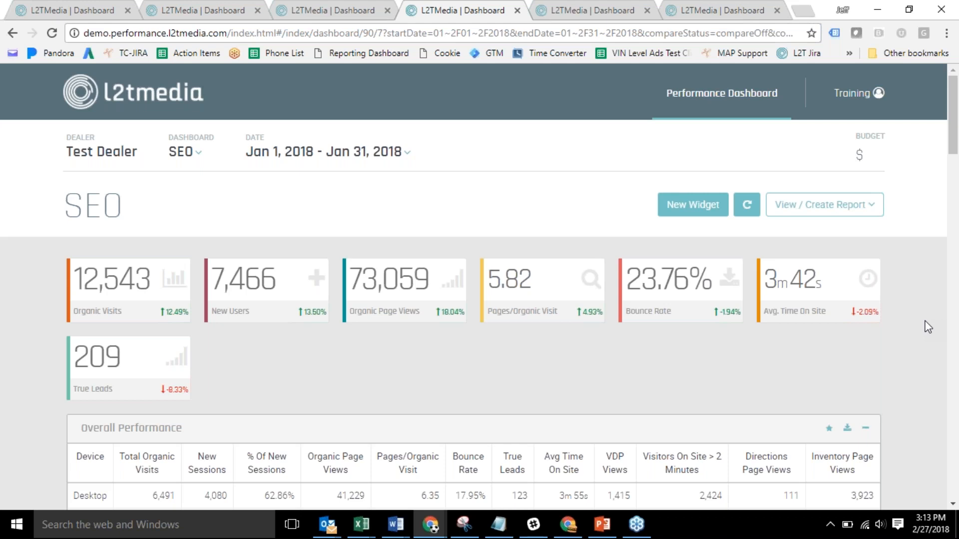
scroll(928, 327, down, 1)
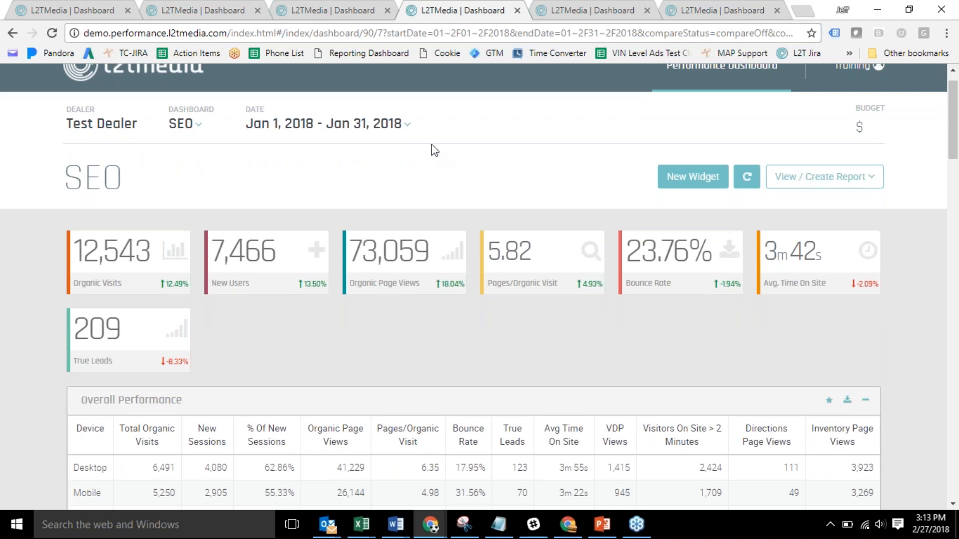
Compare the January 2018 SEO dashboard with the previous period, Dec 1–31, 2017.
click(379, 125)
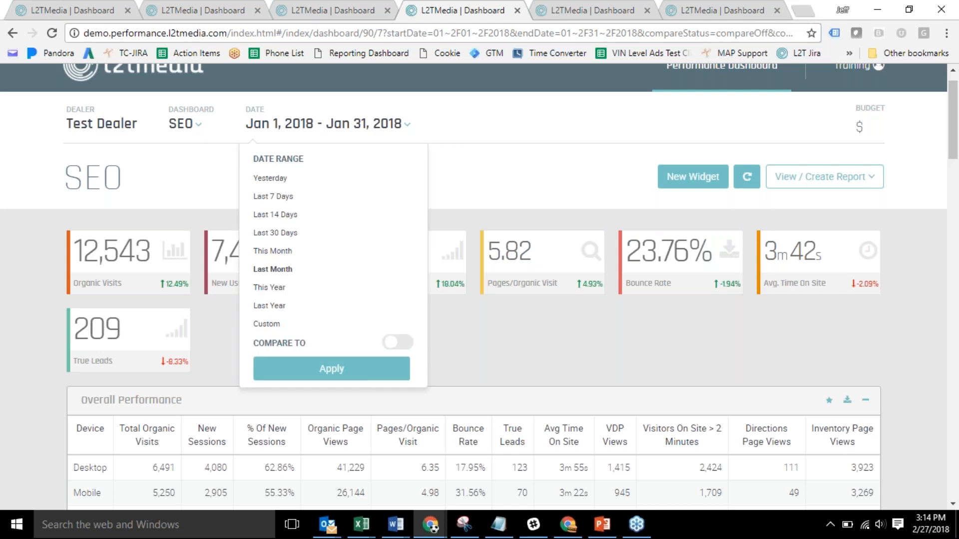
click(391, 344)
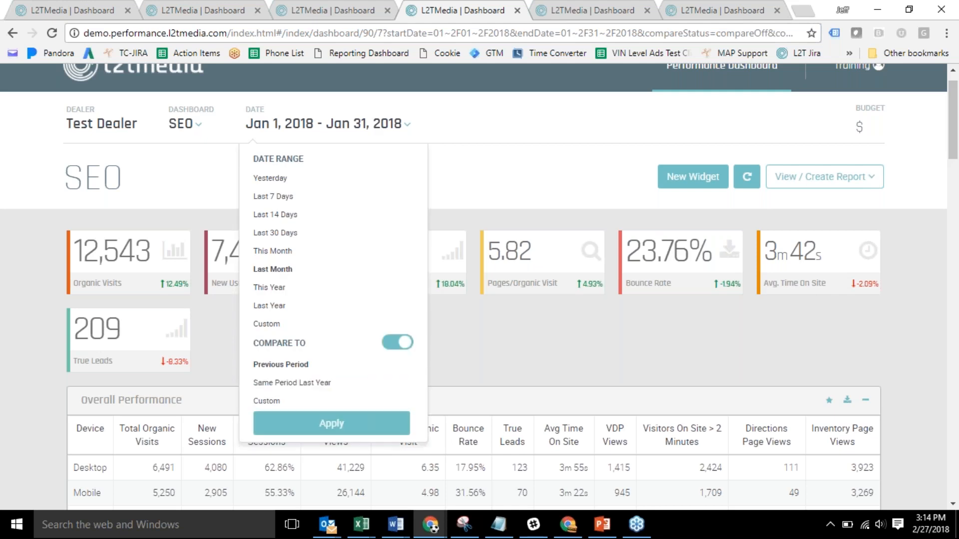
click(320, 388)
click(311, 401)
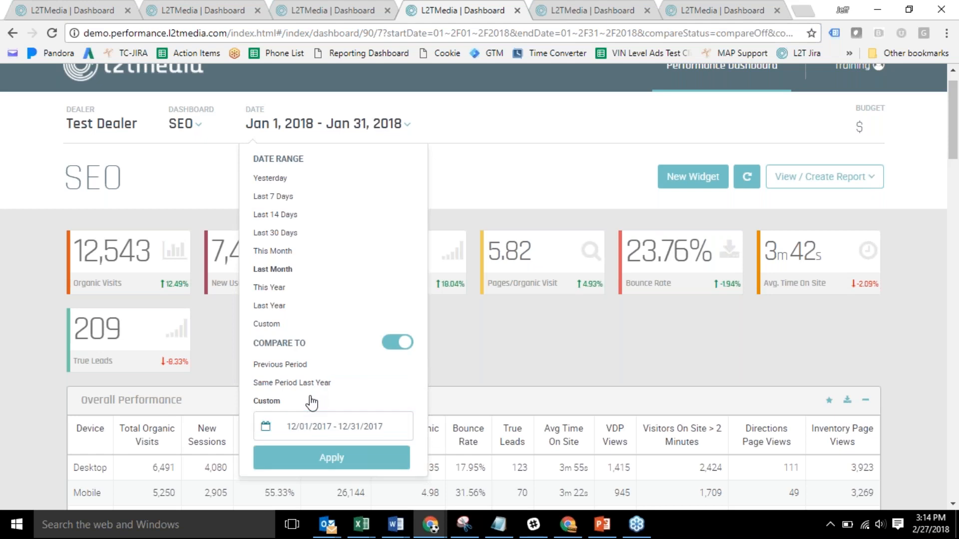
click(291, 365)
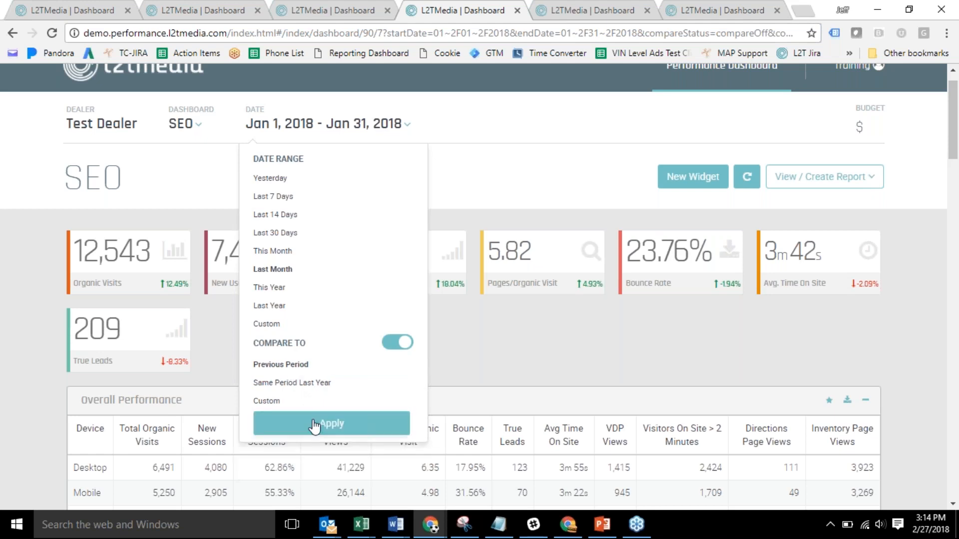
click(554, 19)
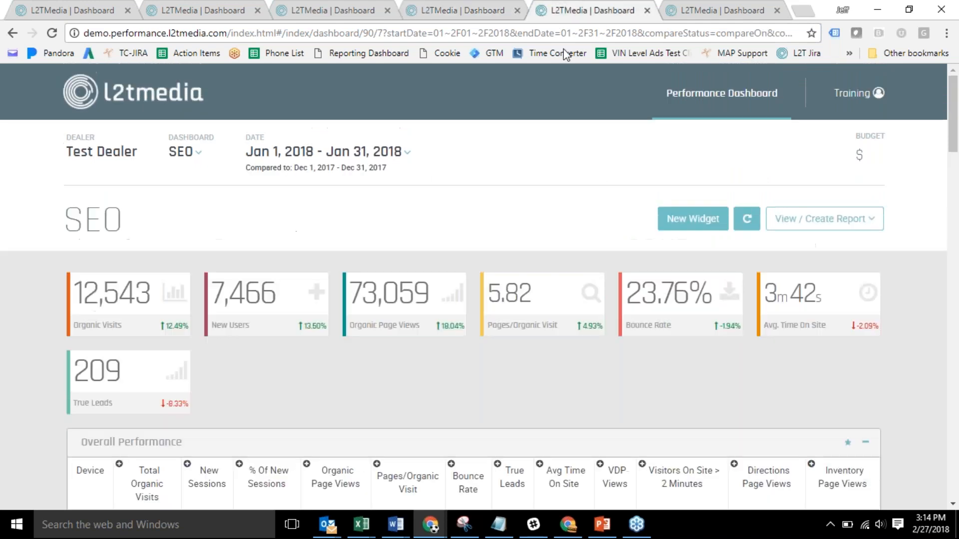
Split Total Organic Visits, Organic Page Views and Bounce Rate into current and previous-period values.
scroll(550, 372, down, 2)
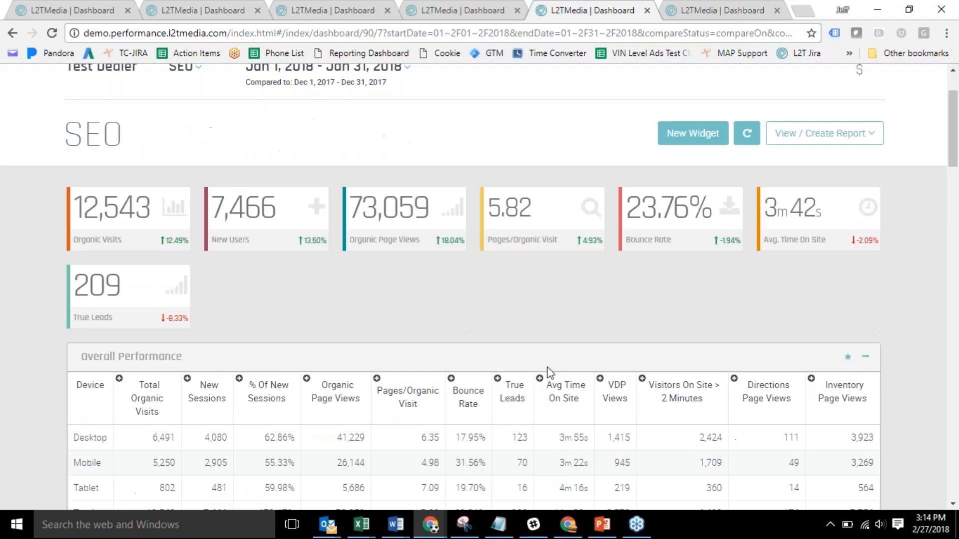
scroll(549, 372, down, 2)
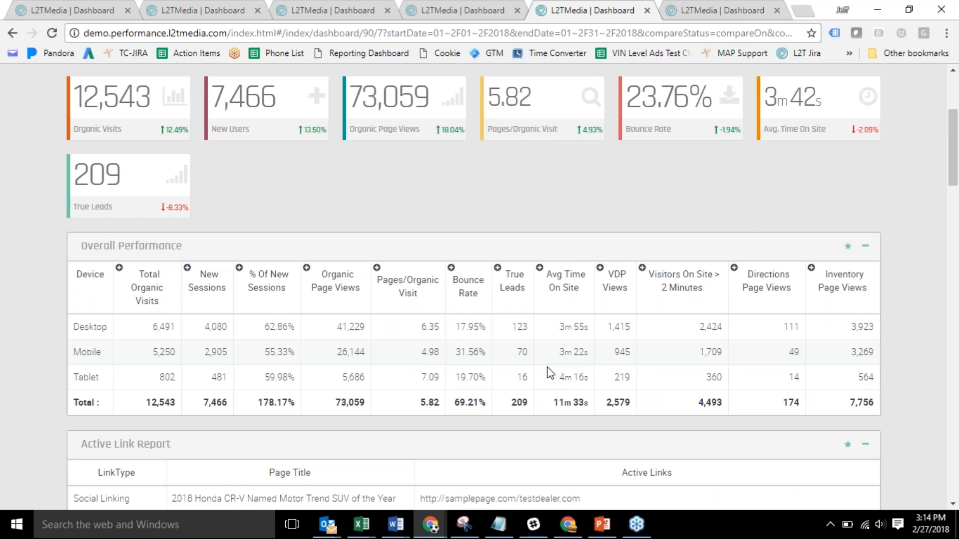
click(120, 268)
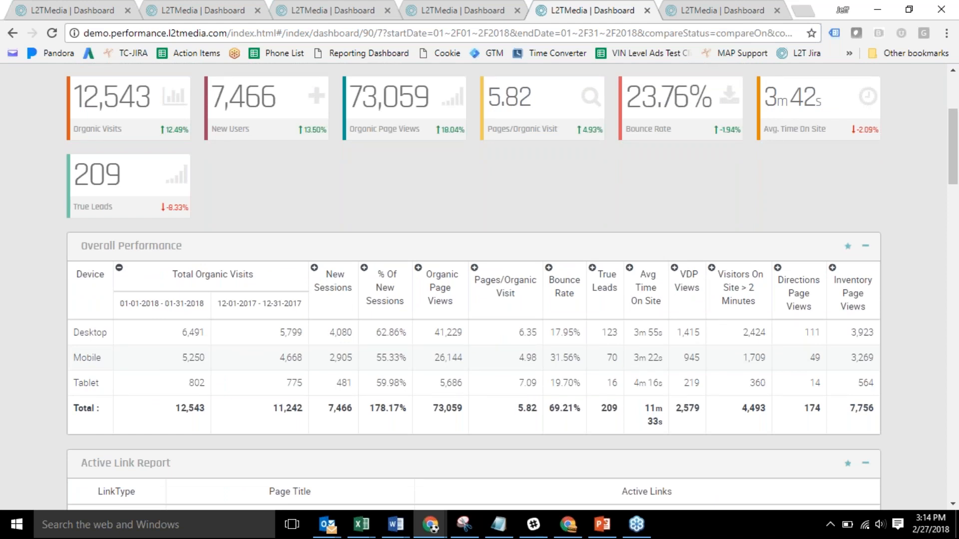
click(418, 268)
click(684, 268)
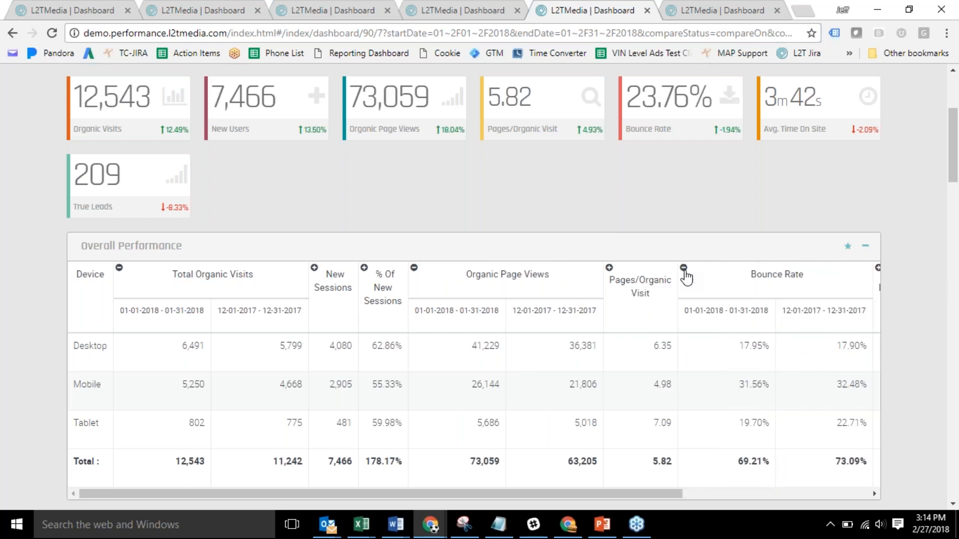
Review the rest of the compared SEO dashboard and bring up the list of dashboards.
scroll(685, 277, down, 8)
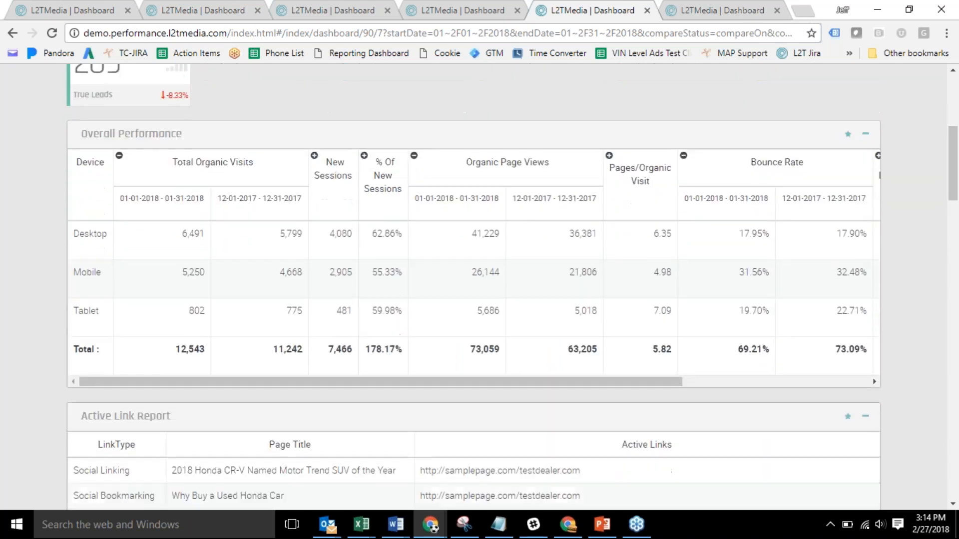
scroll(512, 285, down, 14)
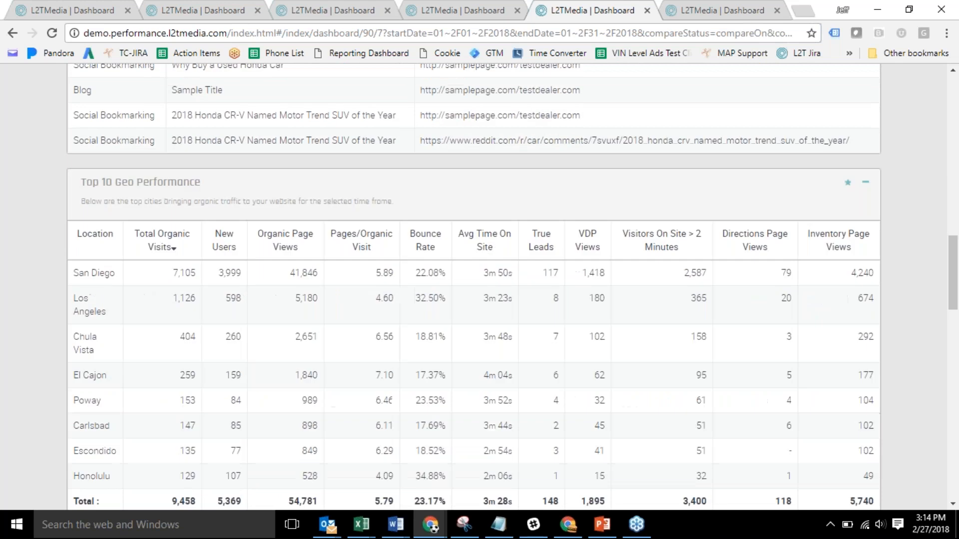
scroll(696, 277, down, 1)
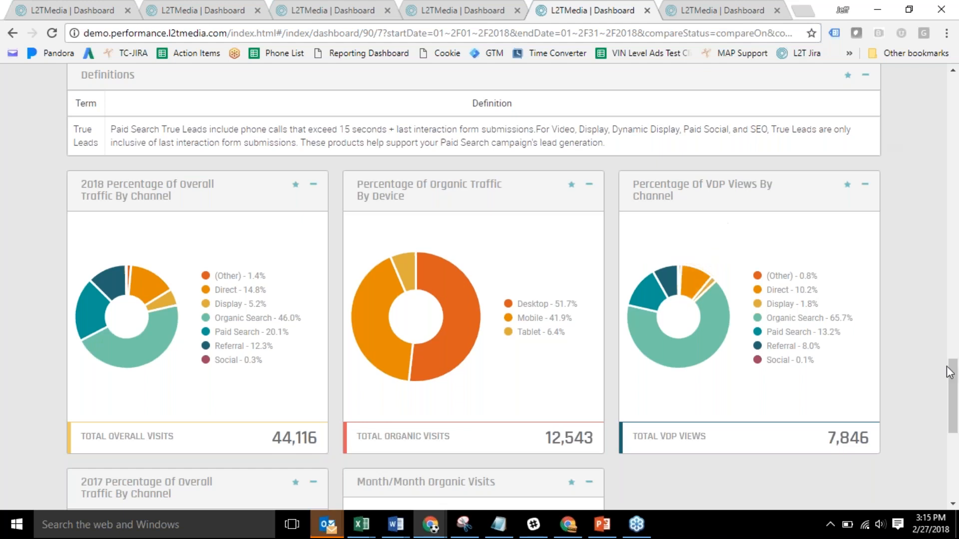
drag(953, 381, 953, 97)
click(202, 151)
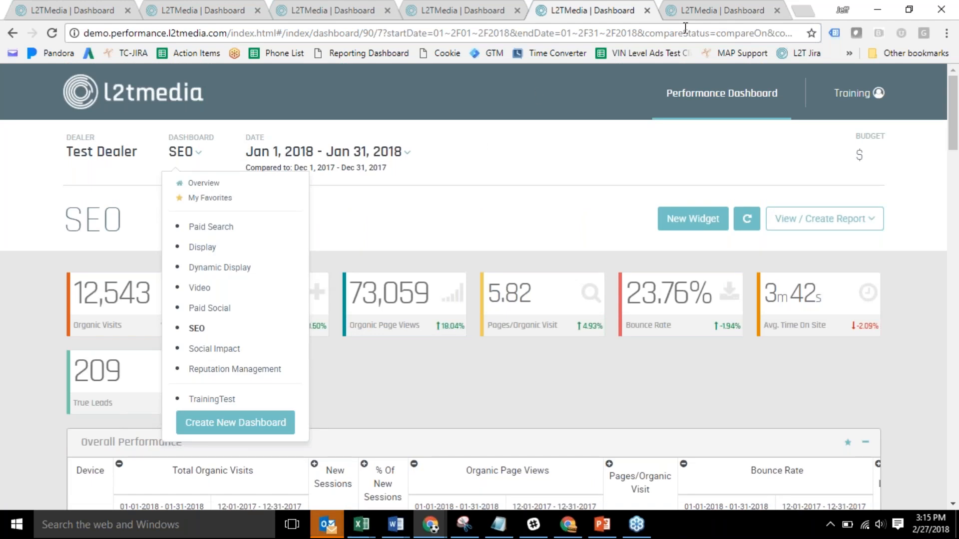
Show Test Dealer's Reputation Management dashboard with 28 third-party reviews, then open the report options.
click(702, 11)
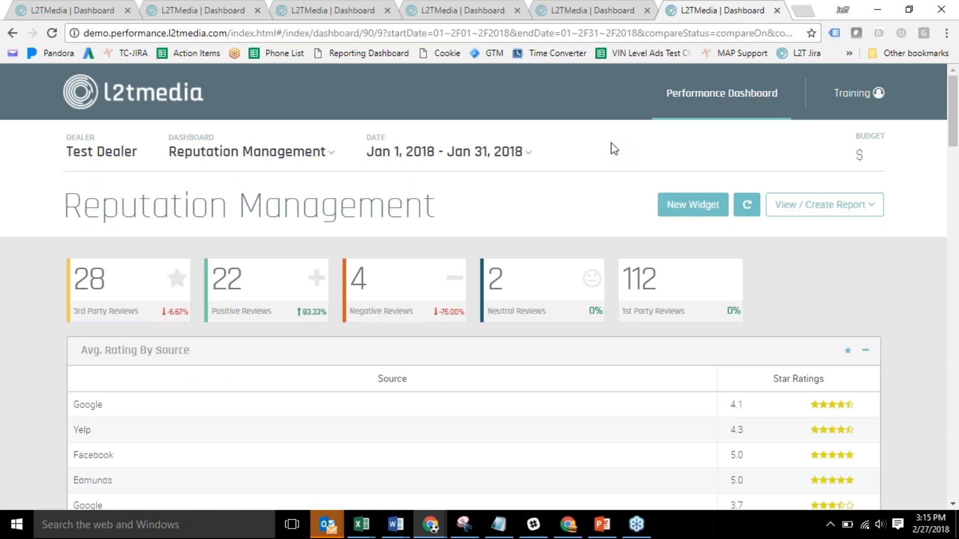
scroll(614, 149, down, 1)
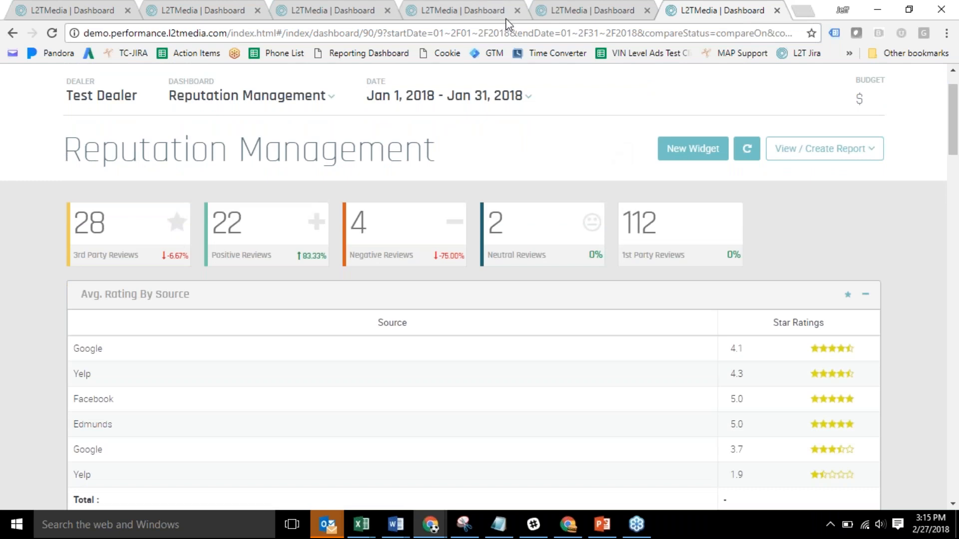
click(294, 100)
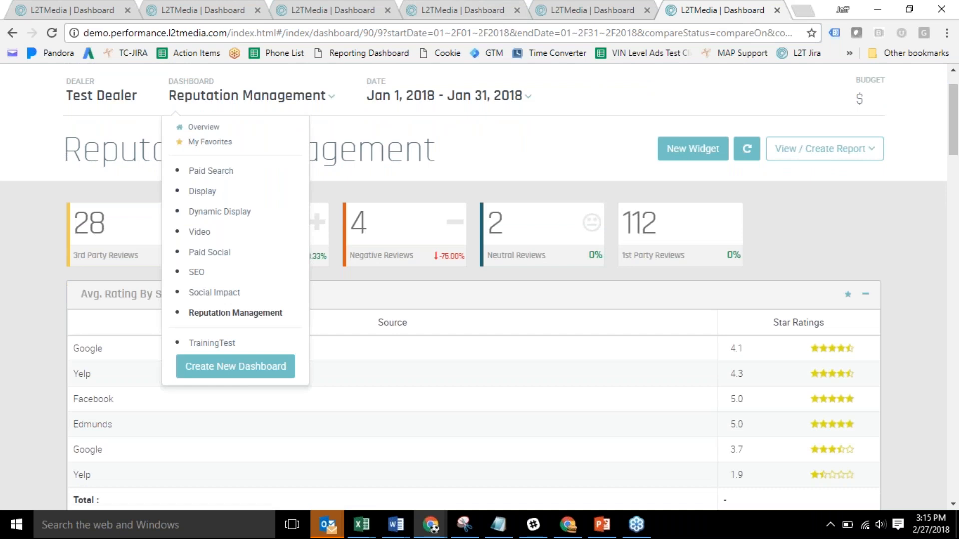
click(792, 158)
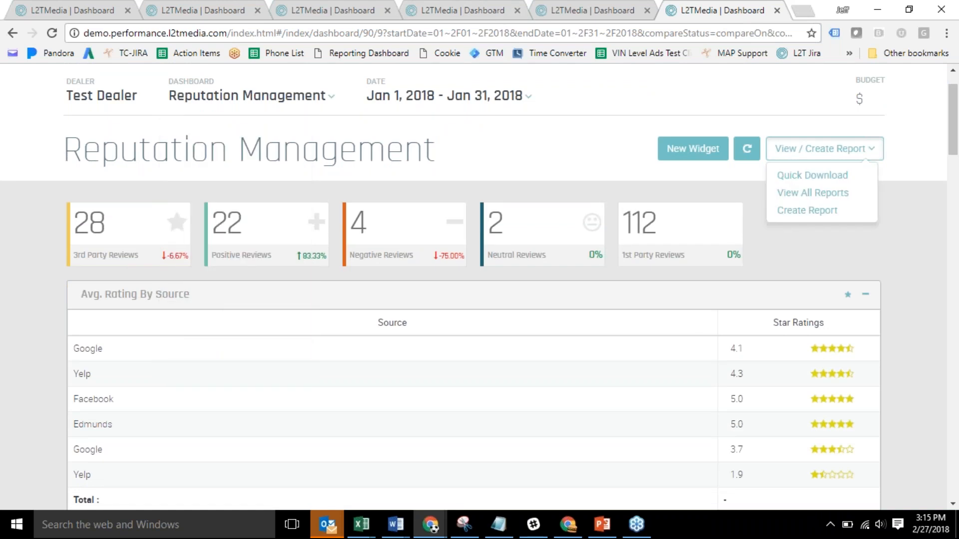
Create a new report named 'Jeff's Report' with a test e-mail address as recipient.
click(807, 211)
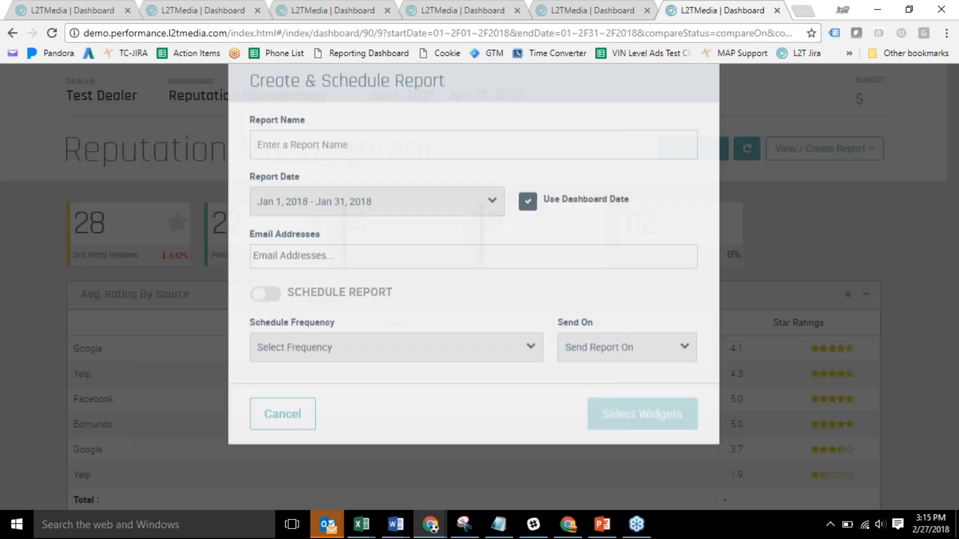
click(520, 184)
text(Jeff's Report)
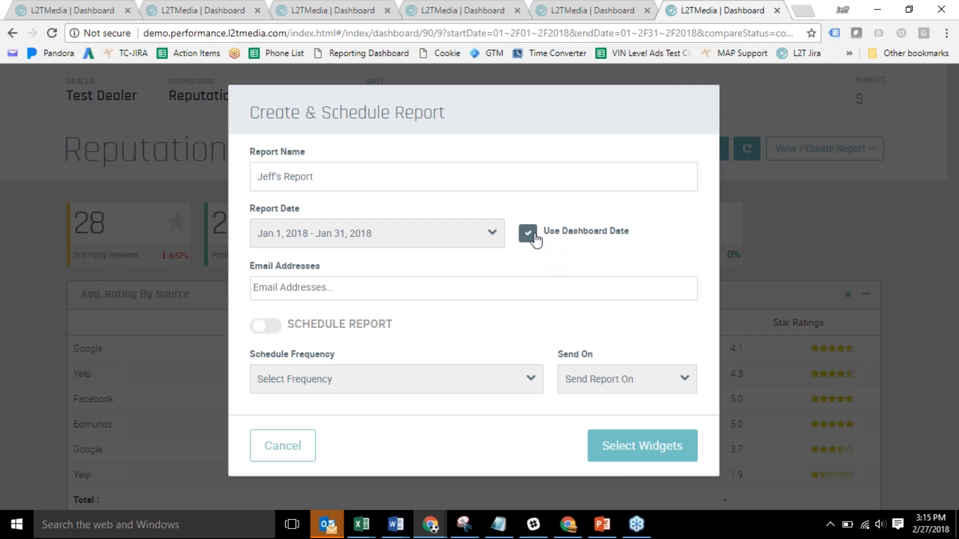
click(443, 295)
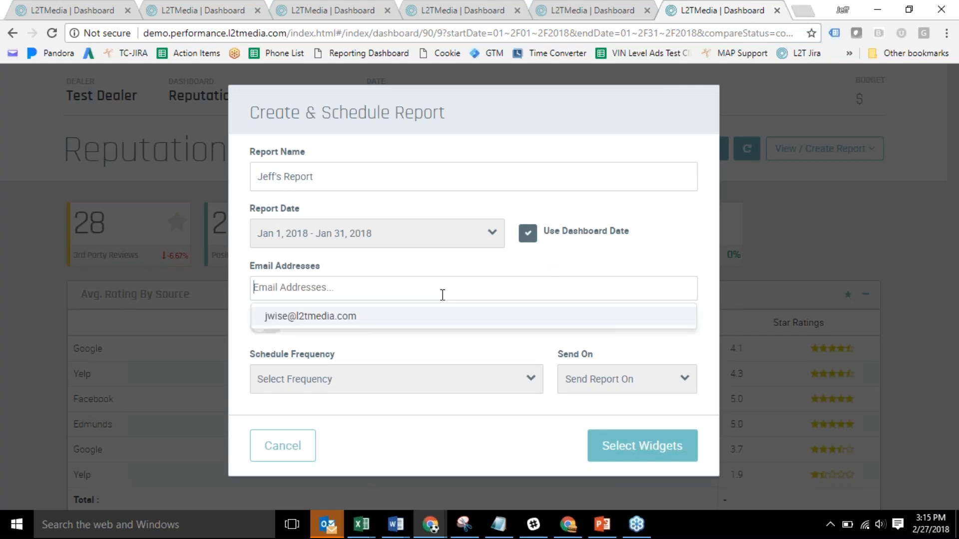
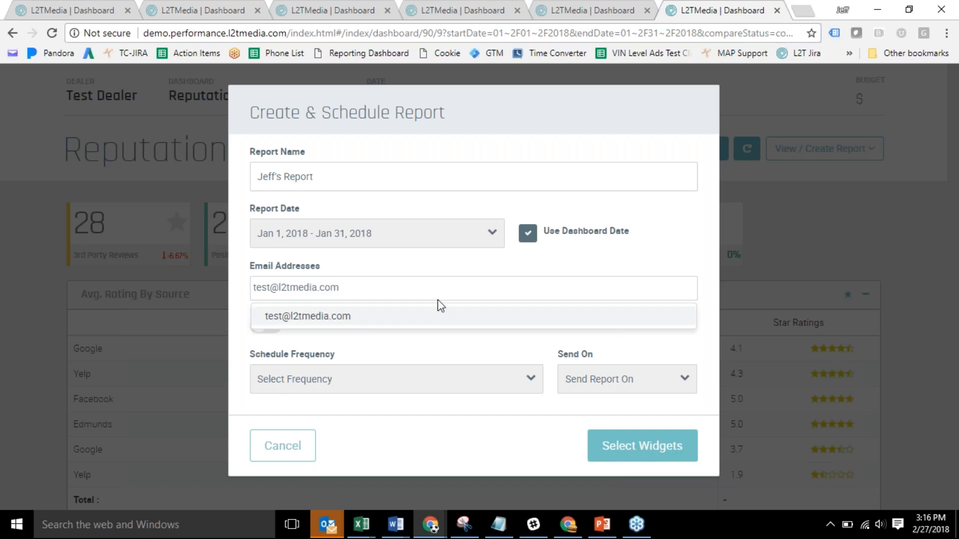
key(Return)
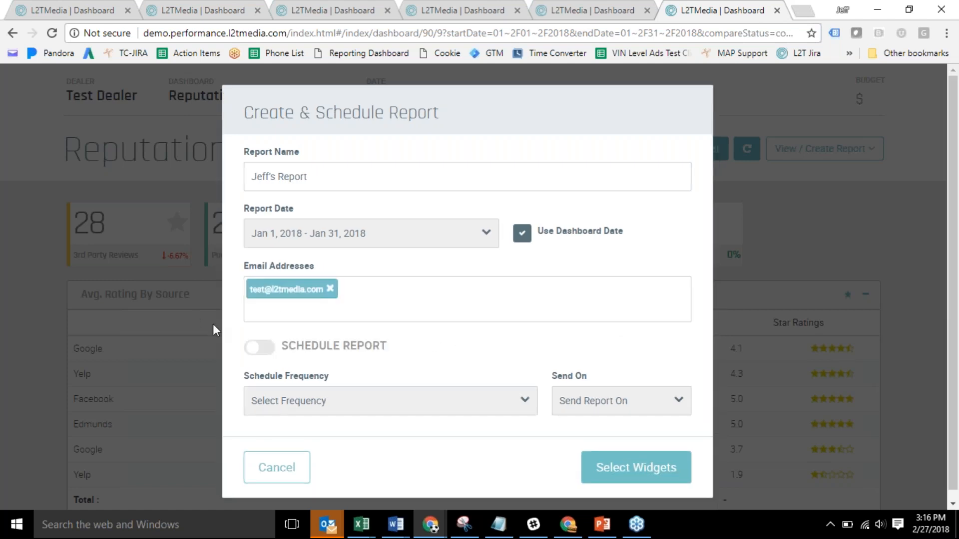
Schedule the report to go out weekly on Mondays and continue to widget selection.
click(252, 349)
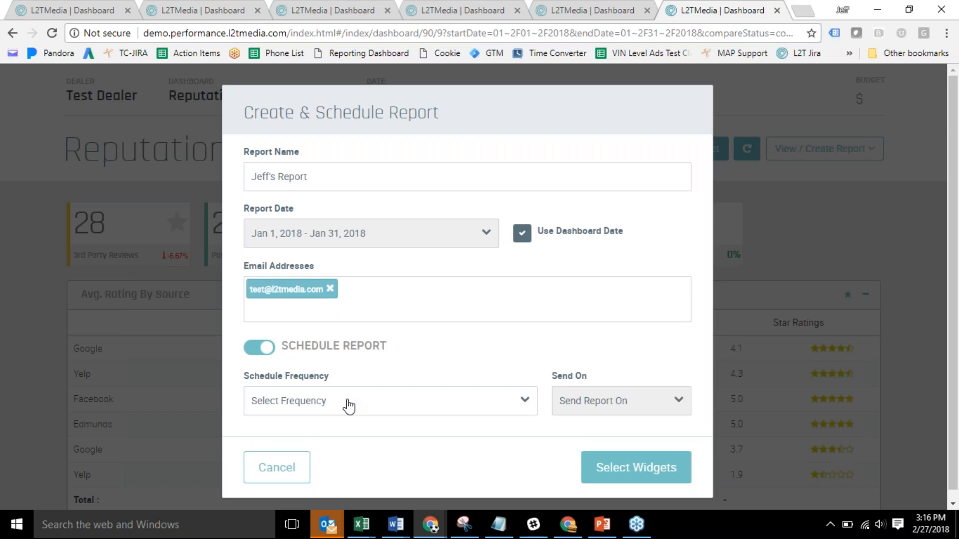
click(398, 407)
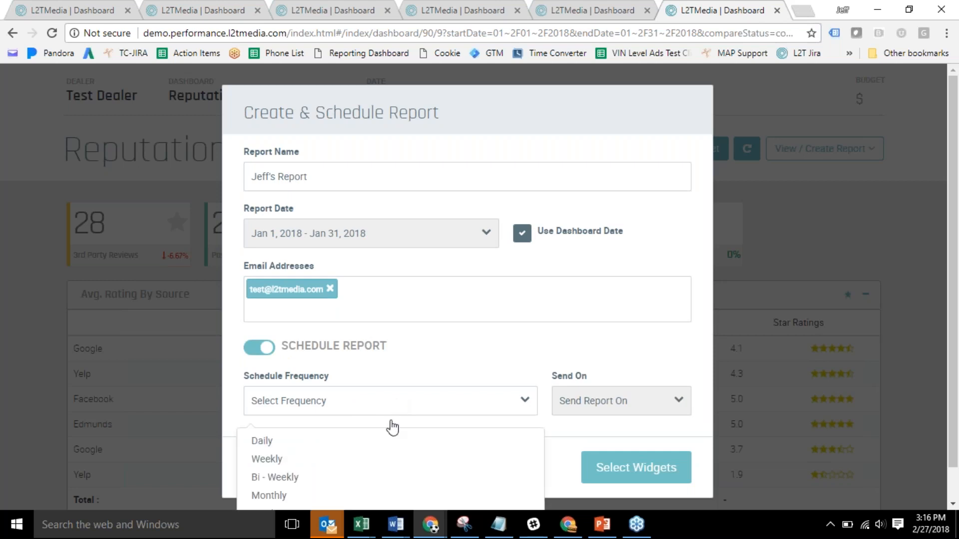
click(379, 458)
click(574, 400)
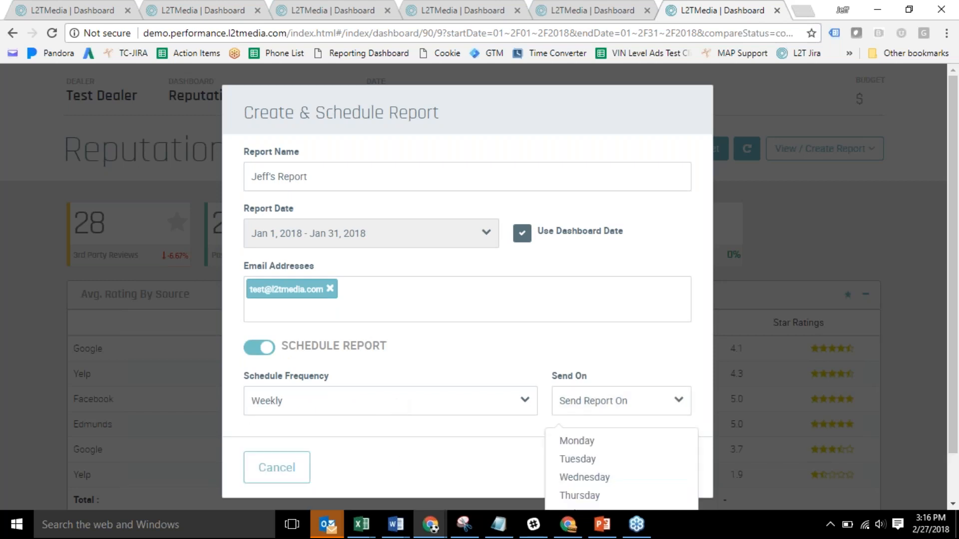
click(574, 442)
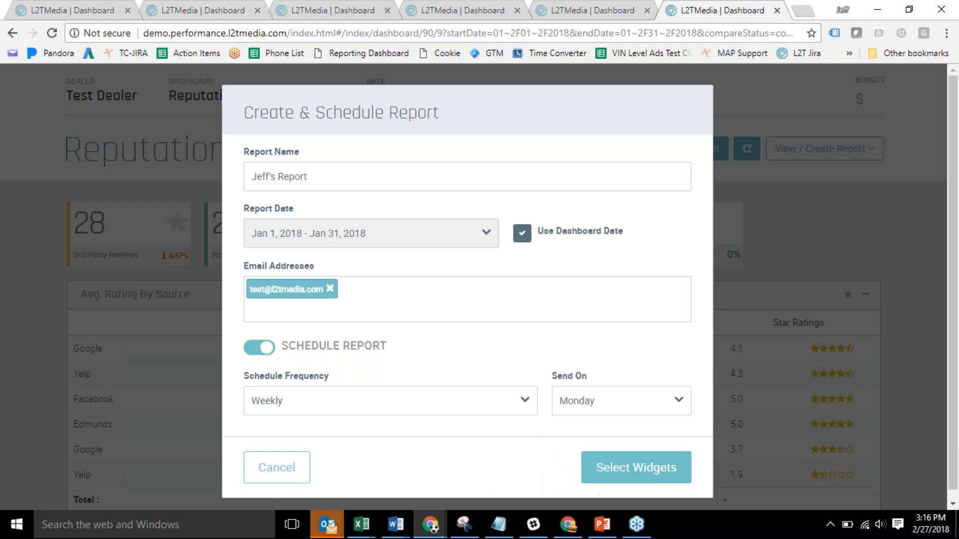
click(629, 471)
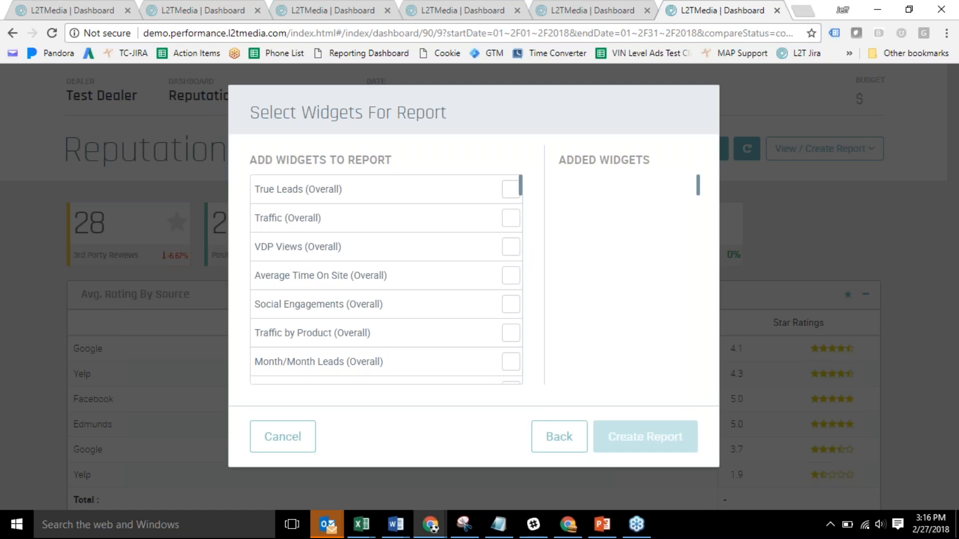
Add True Leads, VDP Views and Traffic by Product widgets and save Jeff's Report.
mouse_move(520, 196)
mouse_down()
mouse_move(525, 246)
mouse_move(522, 190)
mouse_move(513, 197)
mouse_up()
click(513, 197)
click(513, 194)
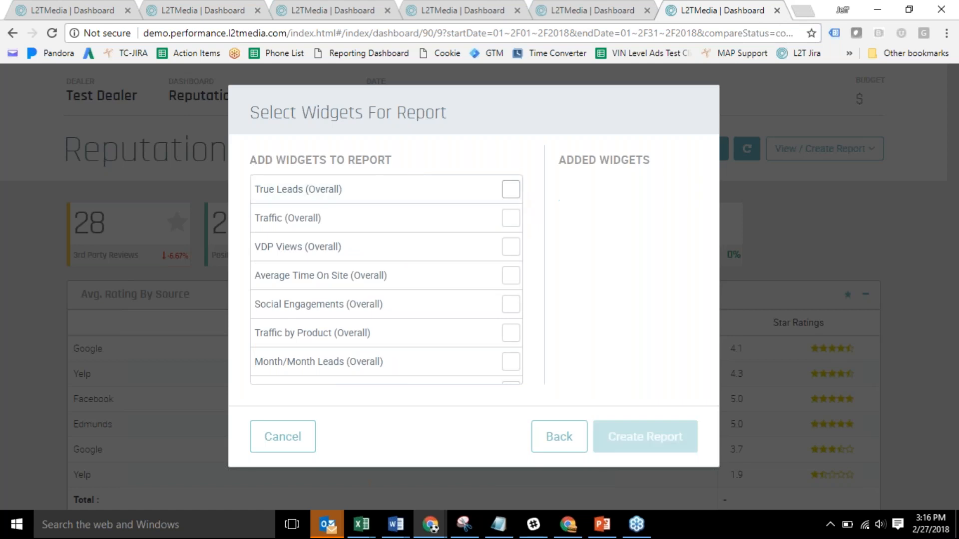
click(513, 197)
click(511, 254)
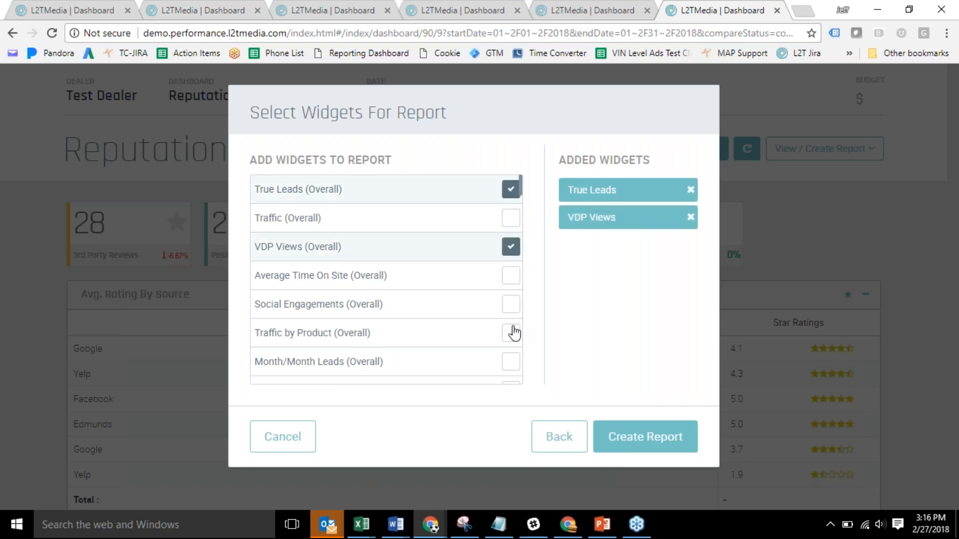
click(512, 332)
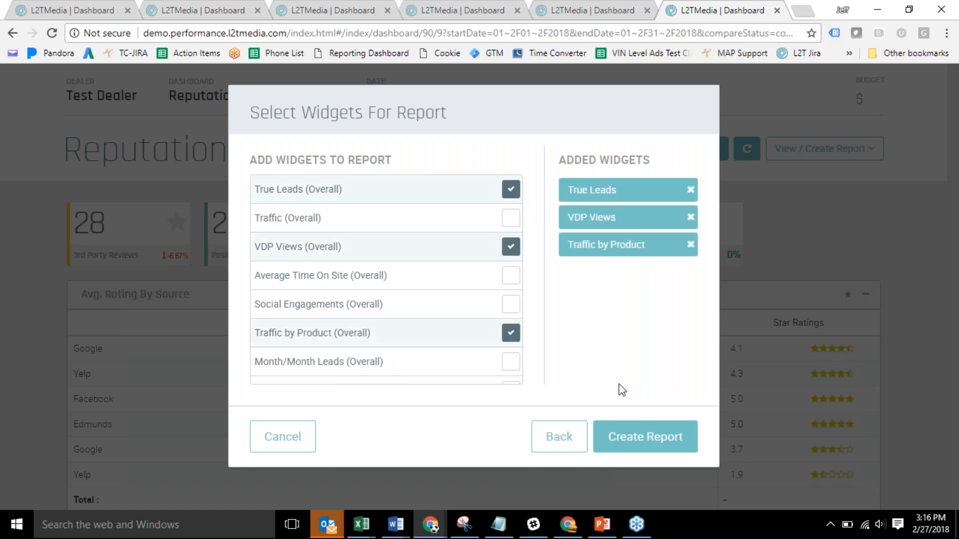
click(655, 441)
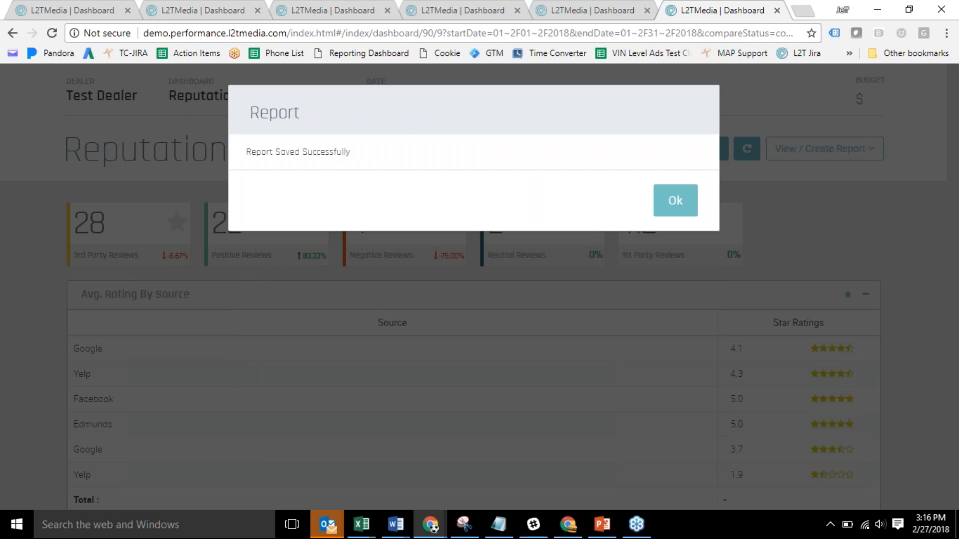
click(673, 209)
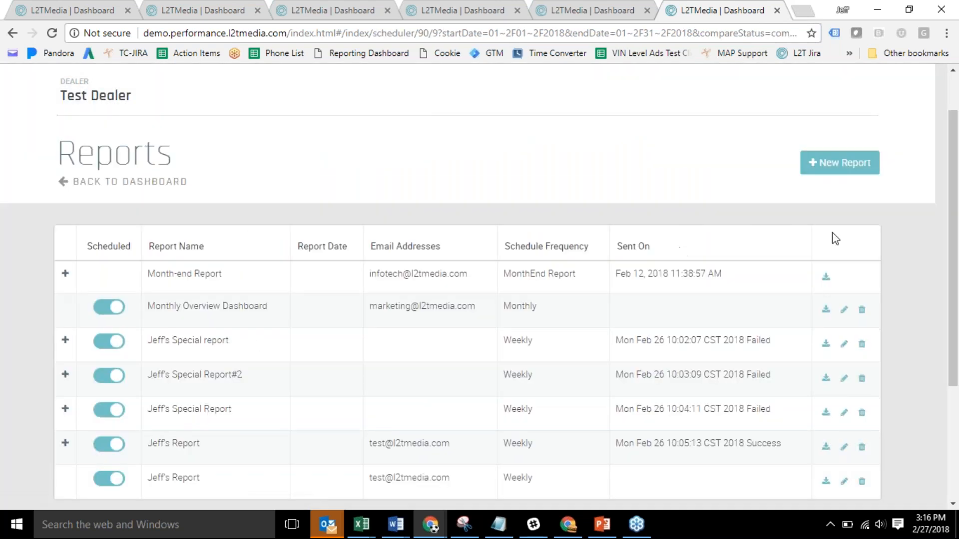
Start the slide show and advance to the 'What's coming next?' slide.
drag(953, 289, 953, 318)
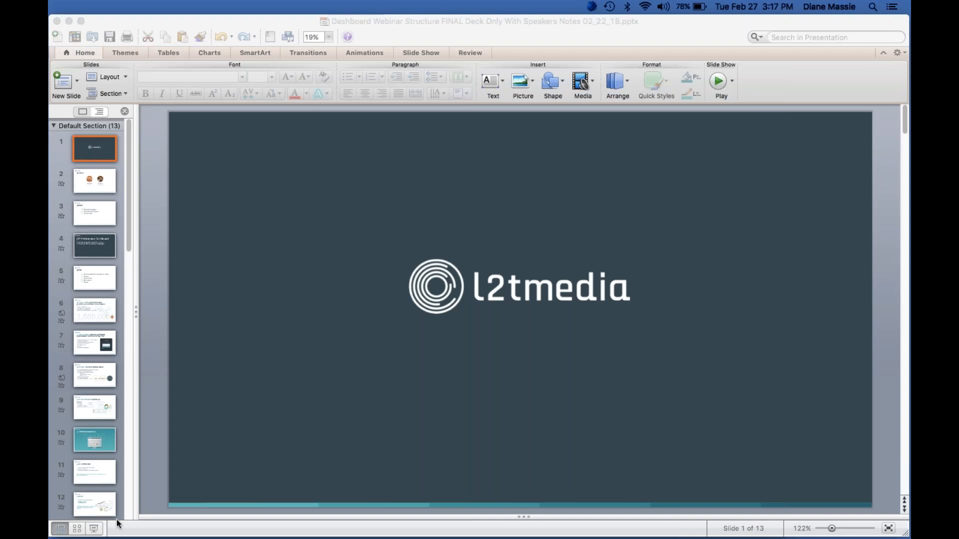
click(94, 528)
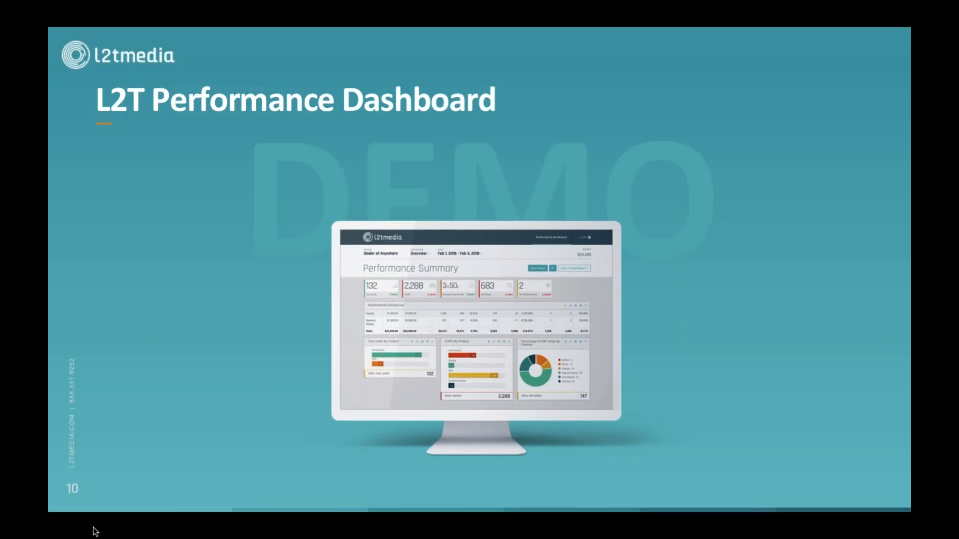
key(Right)
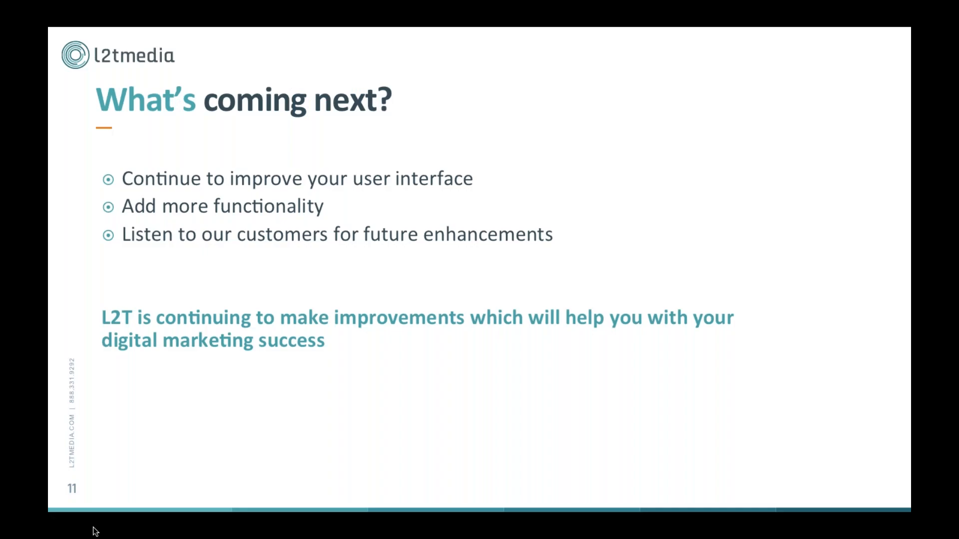